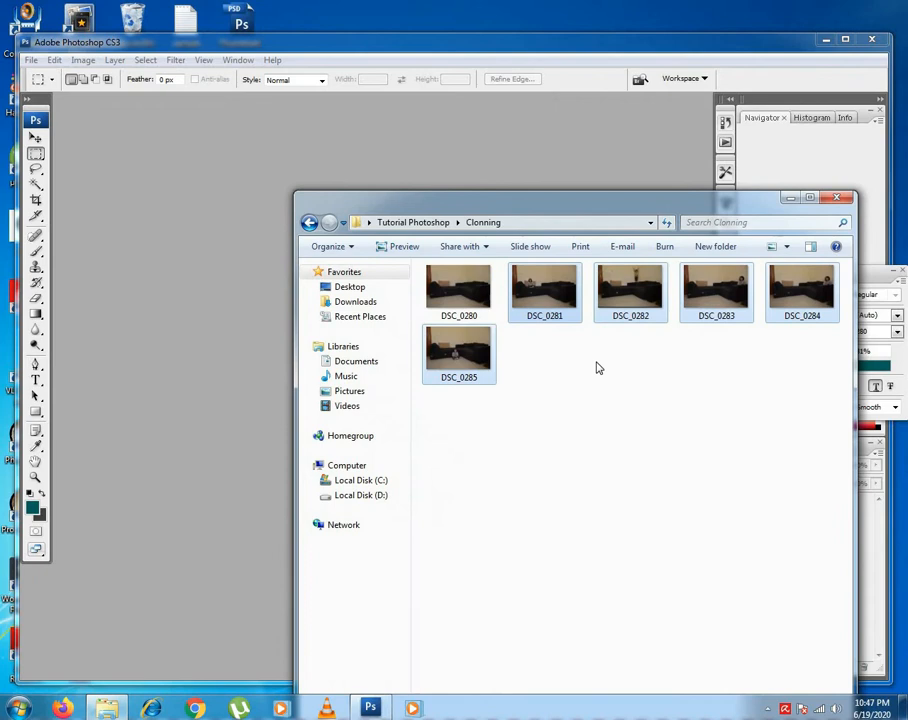
Open photos DSC_0281 to DSC_0285 in Photoshop and arrange the windows so DSC_0281 and DSC_0282 are both accessible.
{"action": "left_click_drag", "start_coordinate": [548, 300], "coordinate": [256, 320]}
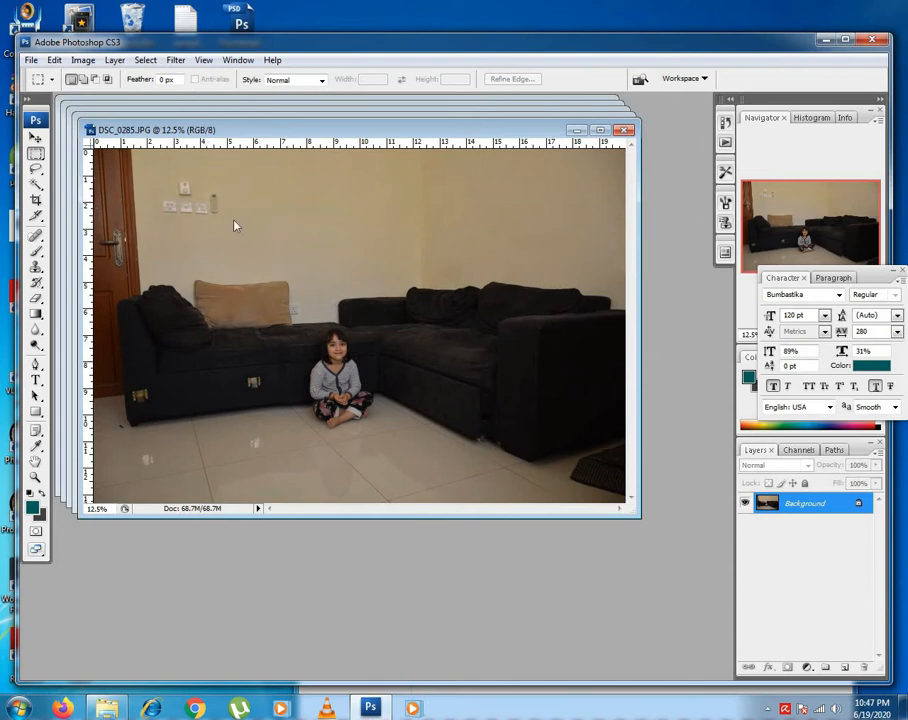
{"action": "left_click_drag", "start_coordinate": [234, 220], "coordinate": [235, 218]}
{"action": "left_click_drag", "start_coordinate": [219, 123], "coordinate": [287, 214]}
{"action": "left_click_drag", "start_coordinate": [237, 113], "coordinate": [275, 186]}
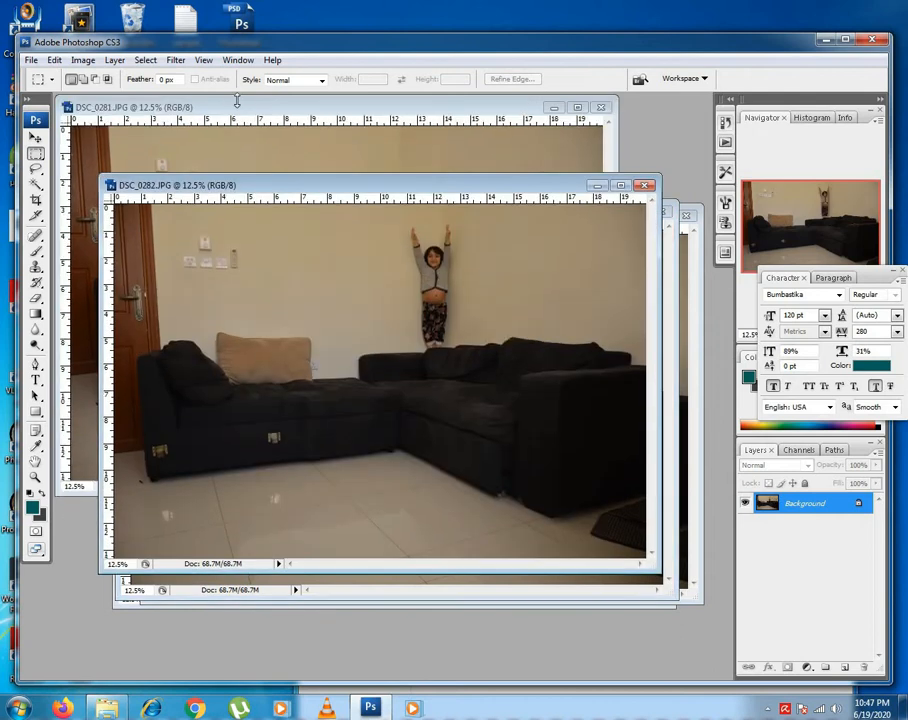
{"action": "left_click", "coordinate": [237, 102]}
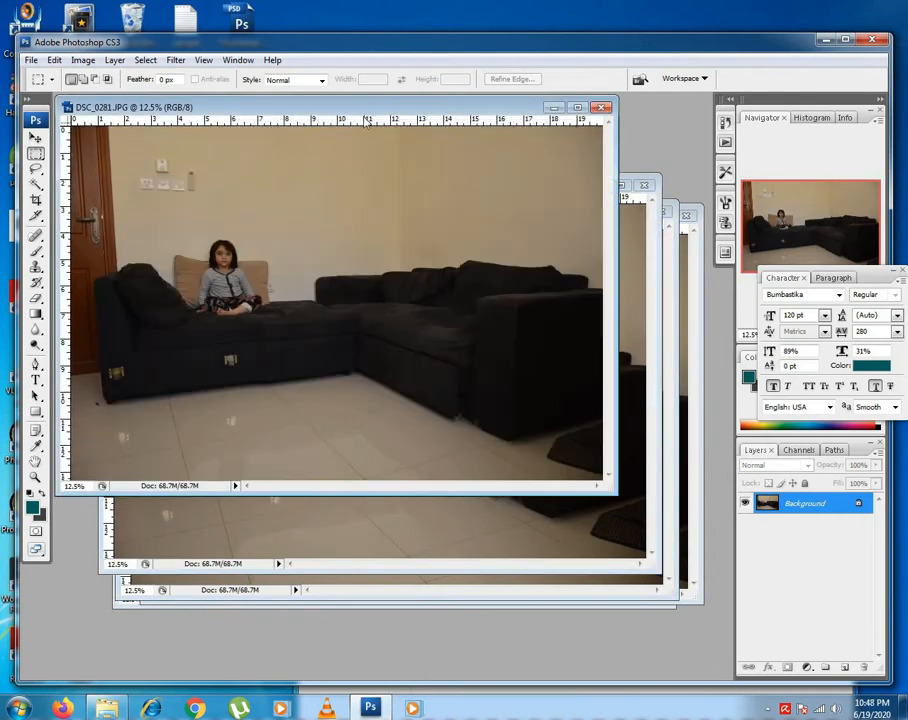
{"action": "left_click_drag", "start_coordinate": [366, 118], "coordinate": [357, 239]}
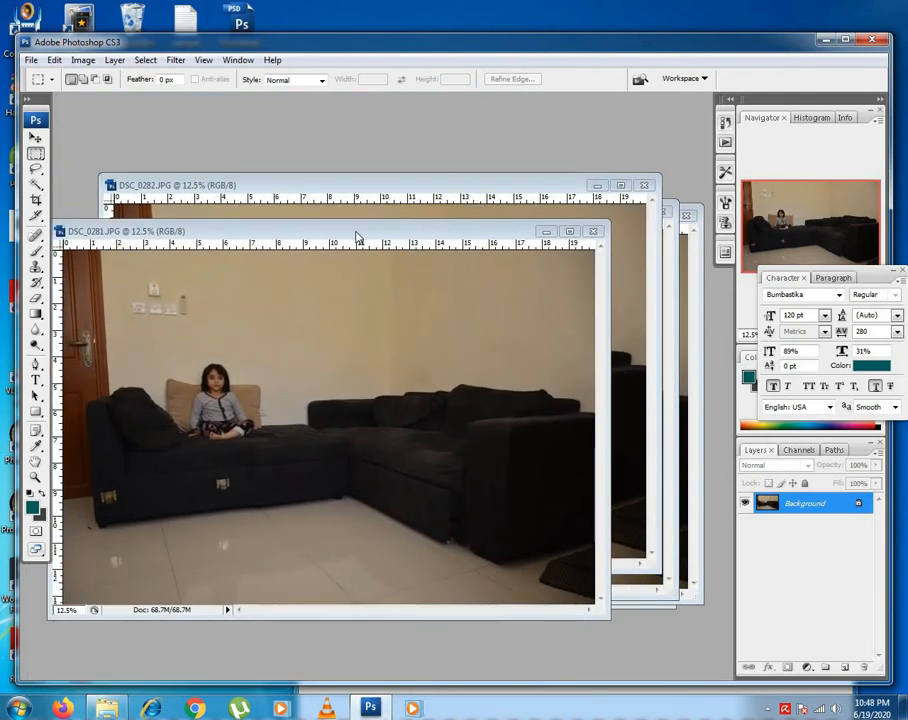
{"action": "left_click", "coordinate": [377, 178]}
{"action": "left_click_drag", "start_coordinate": [377, 178], "coordinate": [513, 241]}
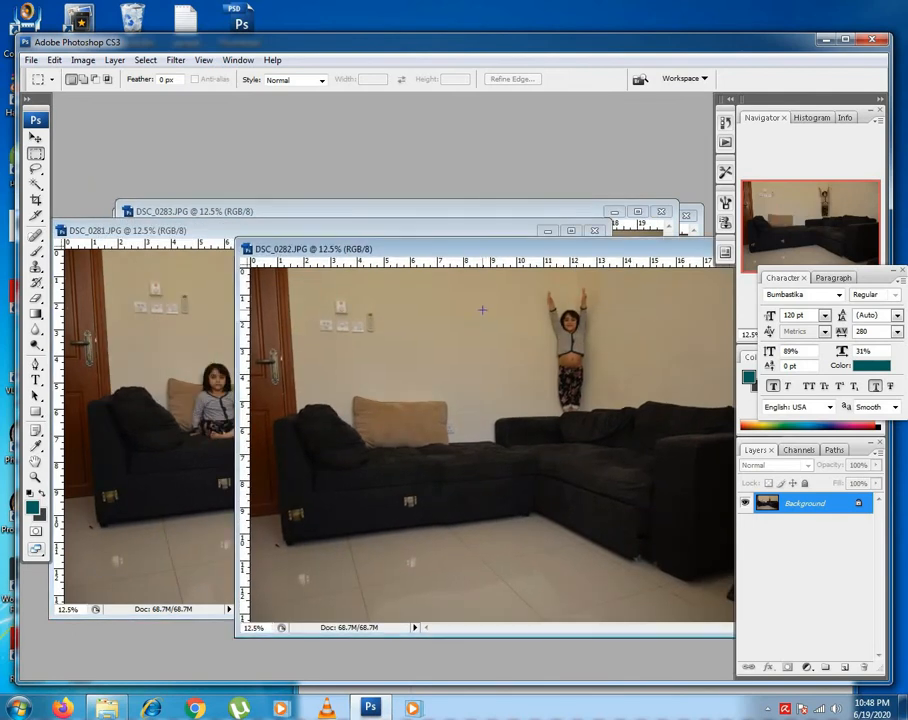
Copy the DSC_0282 photo into DSC_0281 as a new layer and align it with the canvas edges.
{"action": "key", "text": "v"}
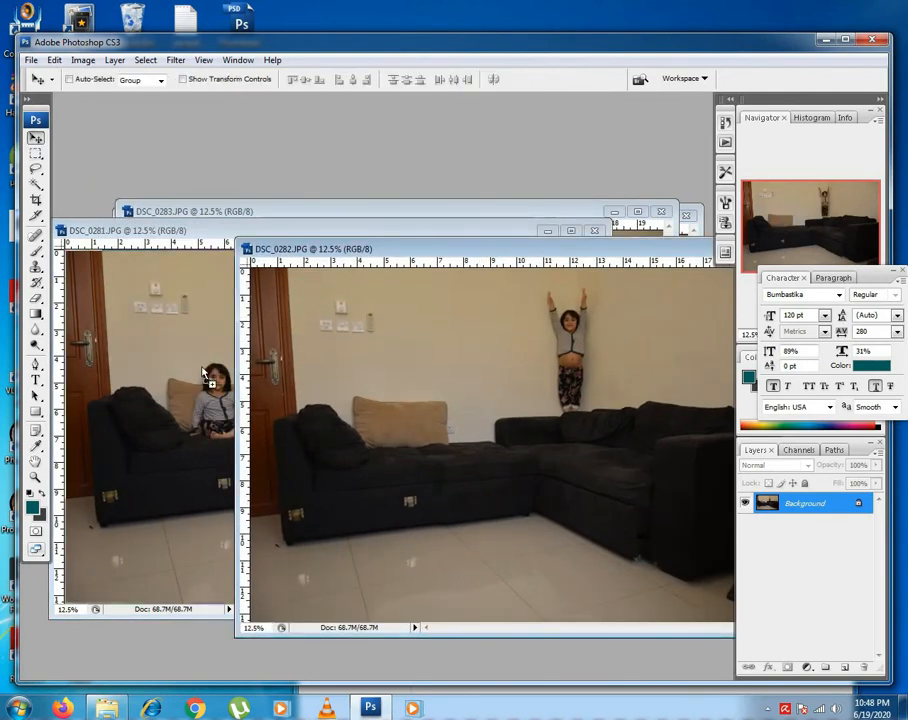
{"action": "left_click_drag", "start_coordinate": [202, 372], "coordinate": [202, 372]}
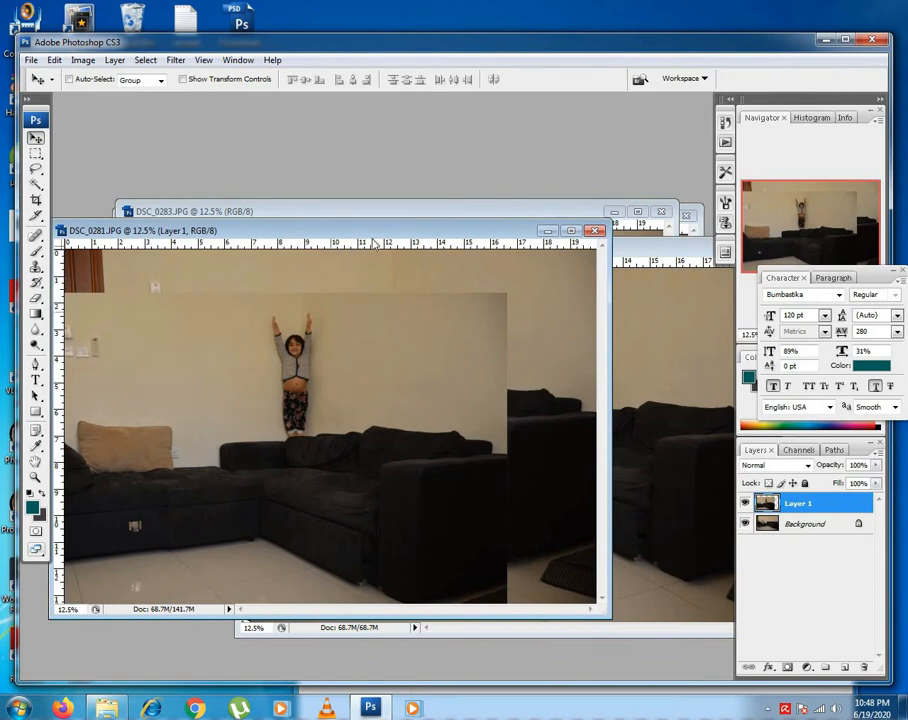
{"action": "left_click_drag", "start_coordinate": [416, 225], "coordinate": [466, 207]}
{"action": "left_click_drag", "start_coordinate": [310, 385], "coordinate": [393, 356]}
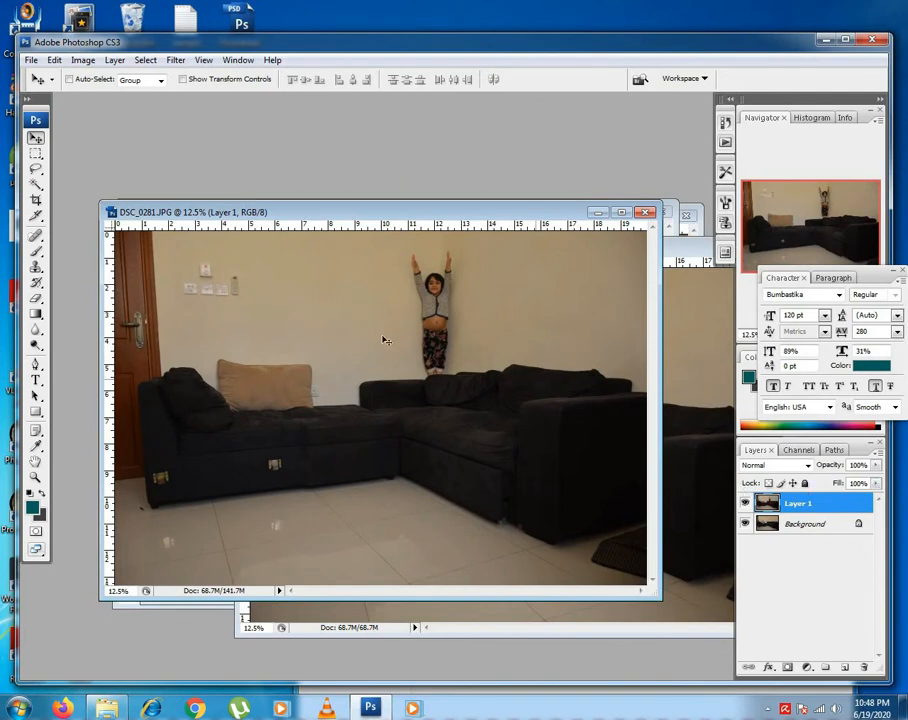
Lower Layer 1's opacity to 18% and toggle its visibility to compare it with the background.
{"action": "right_click", "coordinate": [284, 328]}
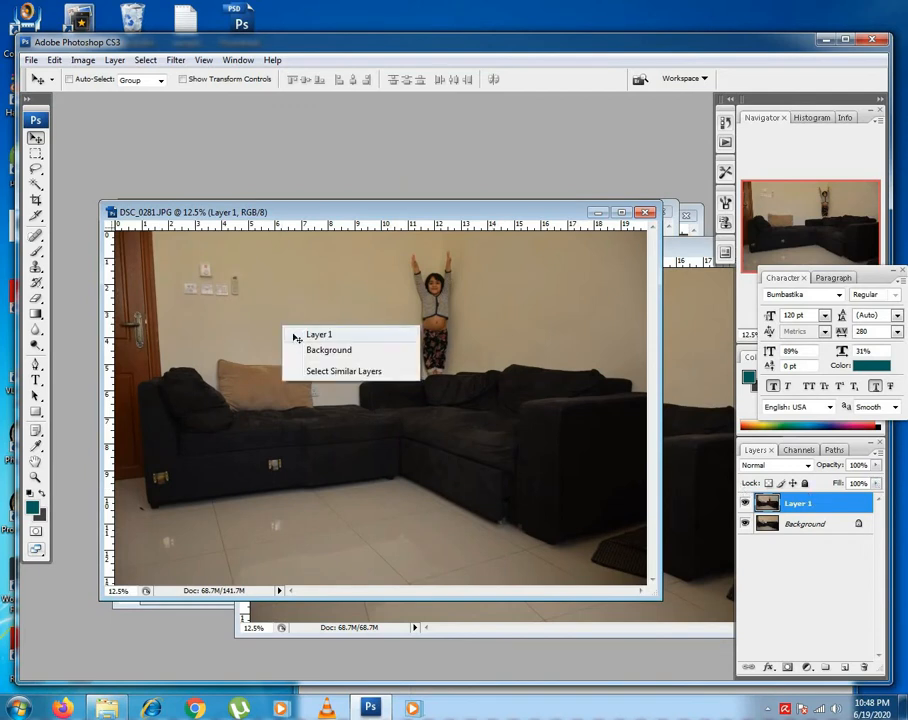
{"action": "left_click", "coordinate": [388, 336]}
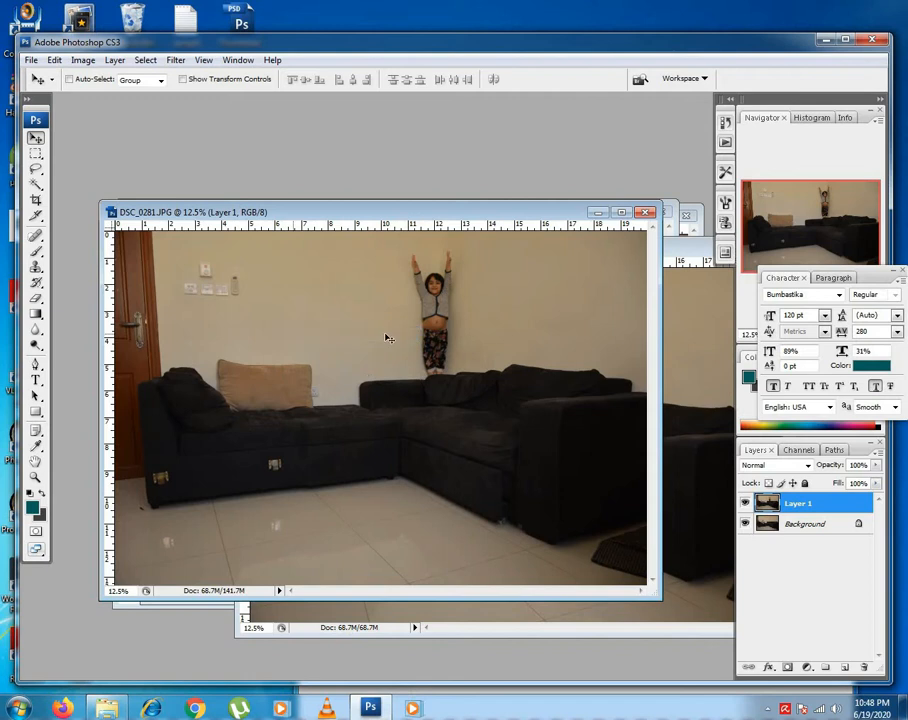
{"action": "left_click", "coordinate": [876, 466]}
{"action": "left_click_drag", "start_coordinate": [875, 483], "coordinate": [823, 486]}
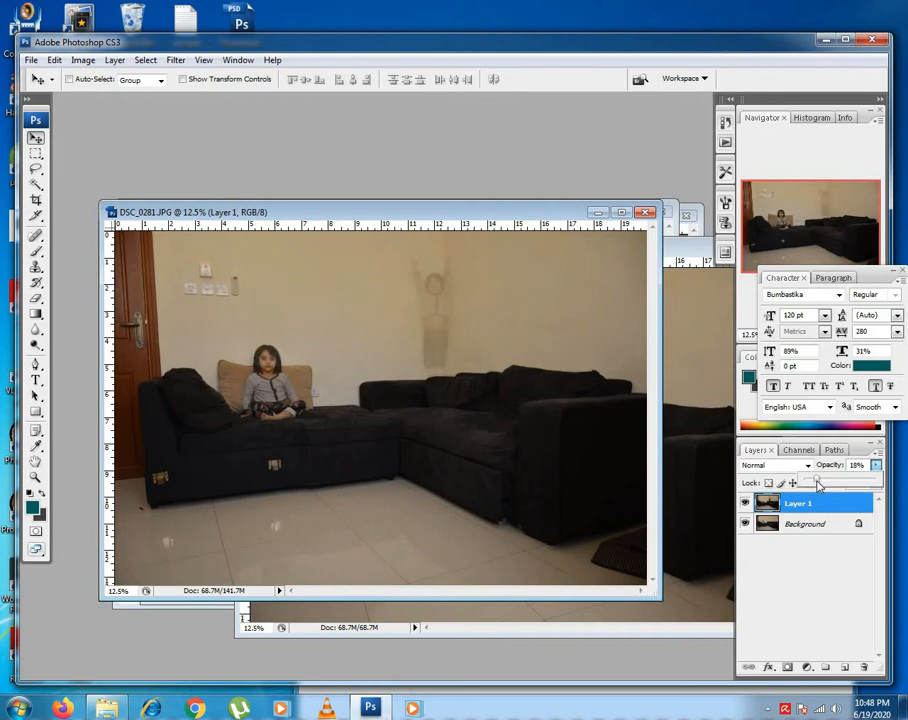
{"action": "left_click", "coordinate": [745, 505]}
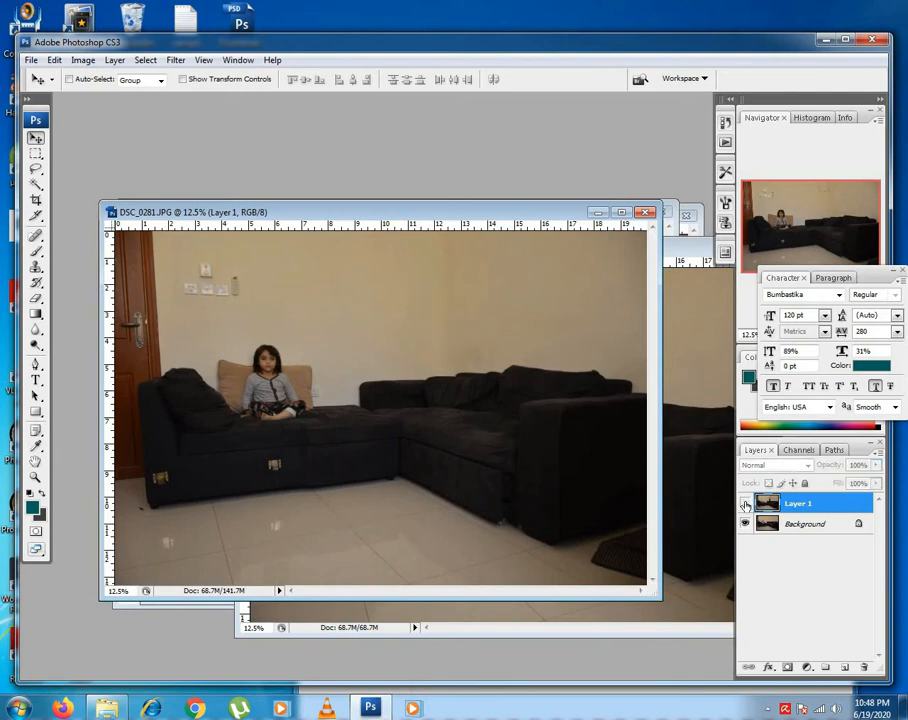
{"action": "left_click", "coordinate": [745, 505]}
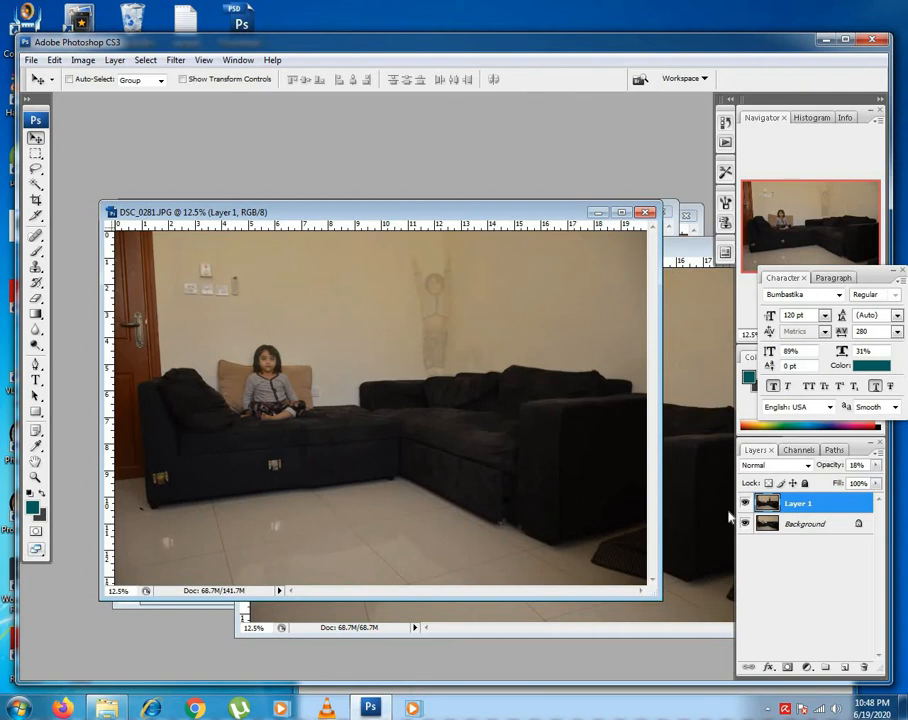
Maximize DSC_0281 and delete the rectangular area of Layer 1 left of the standing girl, covering the seated girl below, then deselect.
{"action": "left_click", "coordinate": [627, 215]}
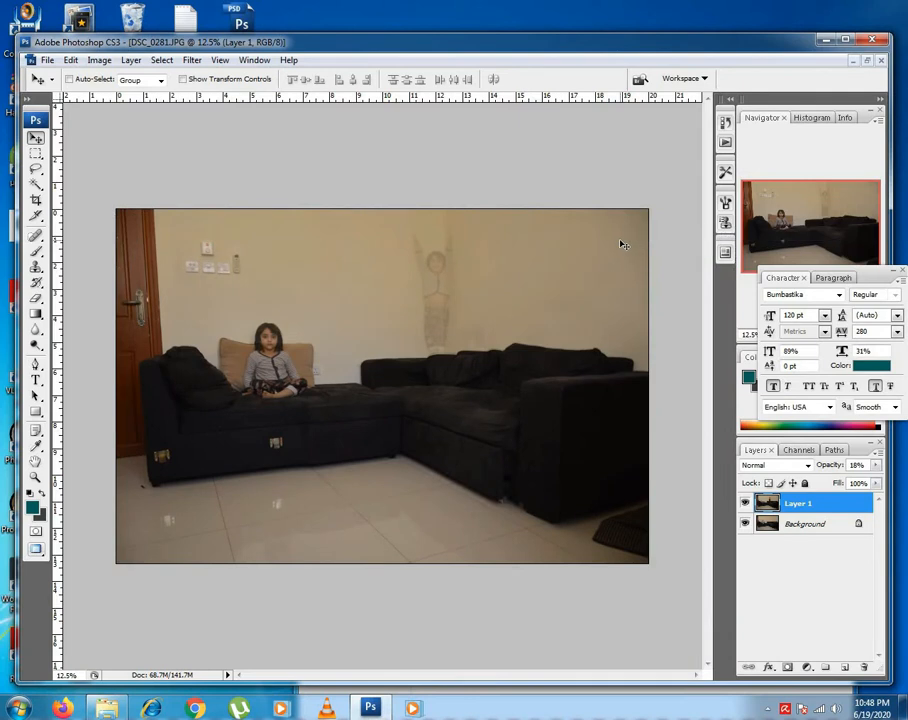
{"action": "left_click", "coordinate": [35, 153]}
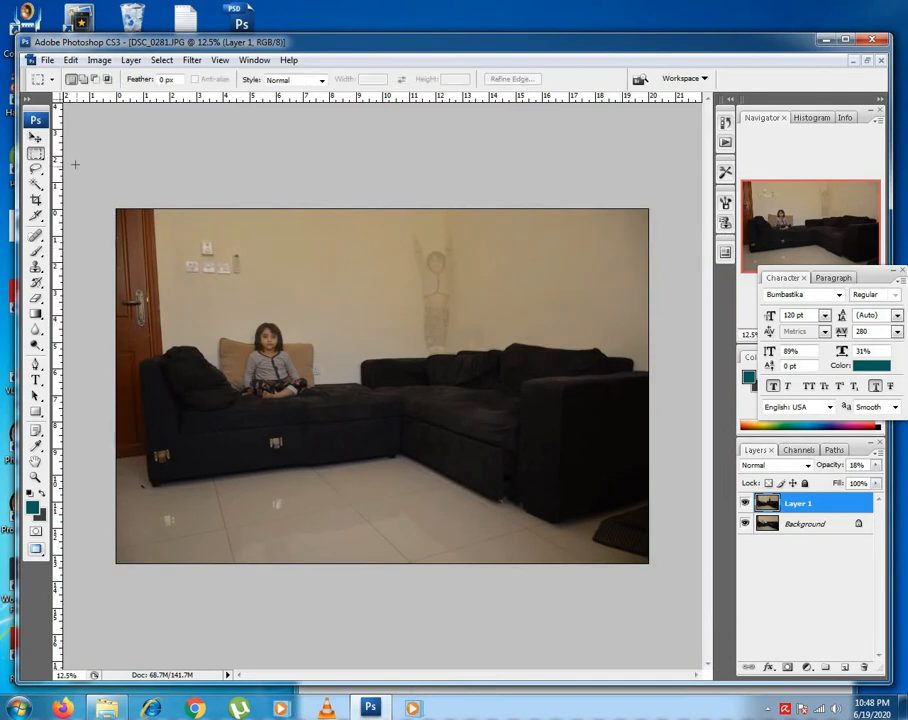
{"action": "left_click_drag", "start_coordinate": [83, 148], "coordinate": [402, 592]}
{"action": "key", "text": "Delete"}
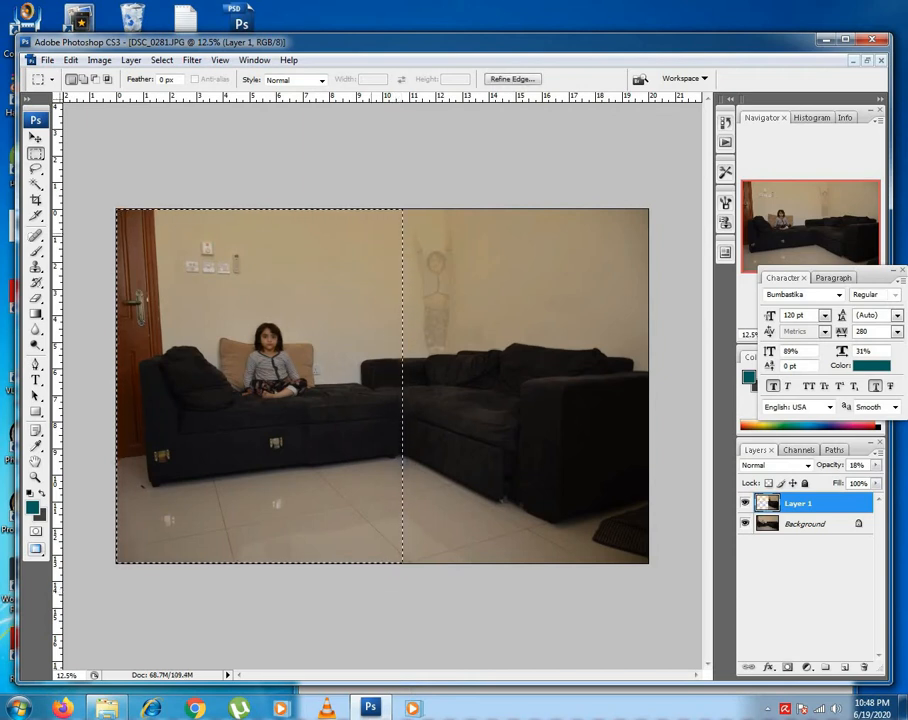
{"action": "key", "text": "ctrl+d"}
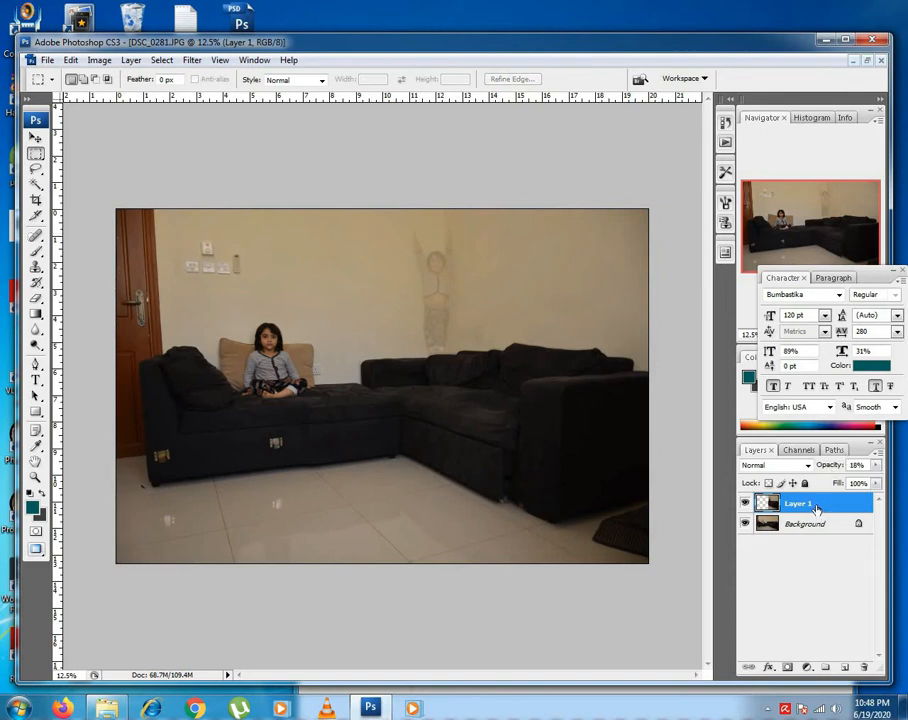
Set Layer 1's opacity to 100% and preview the composite in full-screen mode.
{"action": "left_click", "coordinate": [874, 467]}
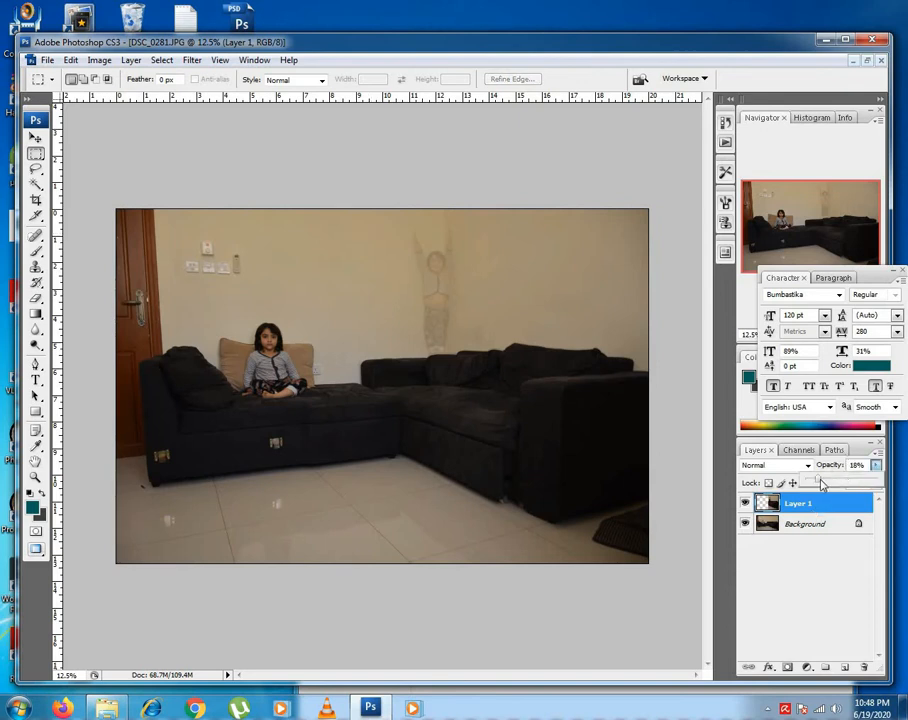
{"action": "left_click_drag", "start_coordinate": [820, 481], "coordinate": [882, 482]}
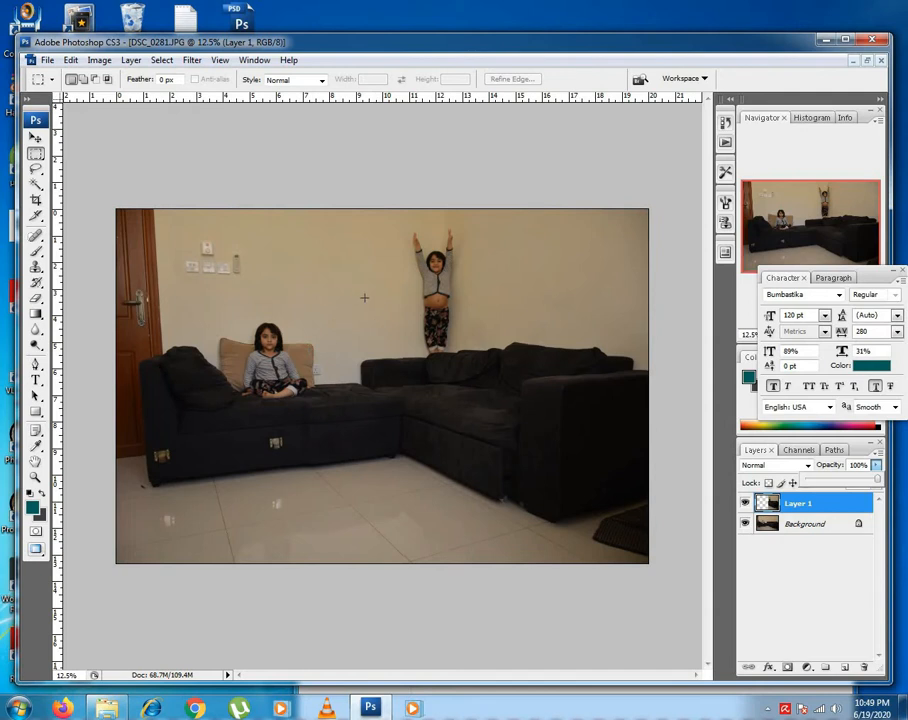
{"action": "key", "text": "f"}
{"action": "key", "text": "f"}
{"action": "key", "text": "f"}
{"action": "key", "text": "f"}
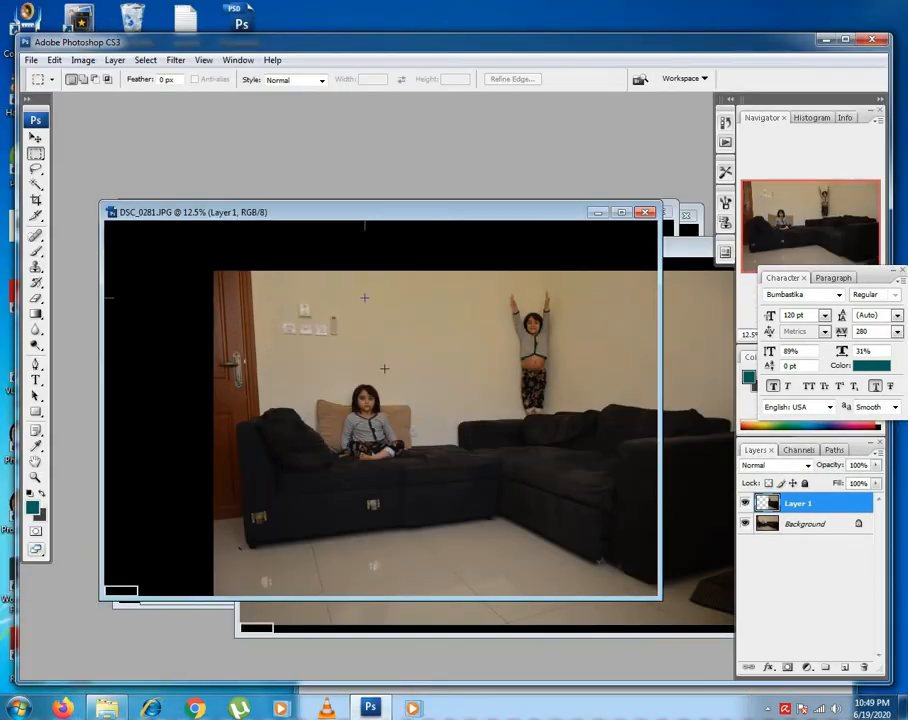
Return to floating windows, move the composite aside and close the DSC_0282 photo.
{"action": "left_click_drag", "start_coordinate": [375, 212], "coordinate": [368, 348]}
{"action": "left_click_drag", "start_coordinate": [482, 248], "coordinate": [364, 242]}
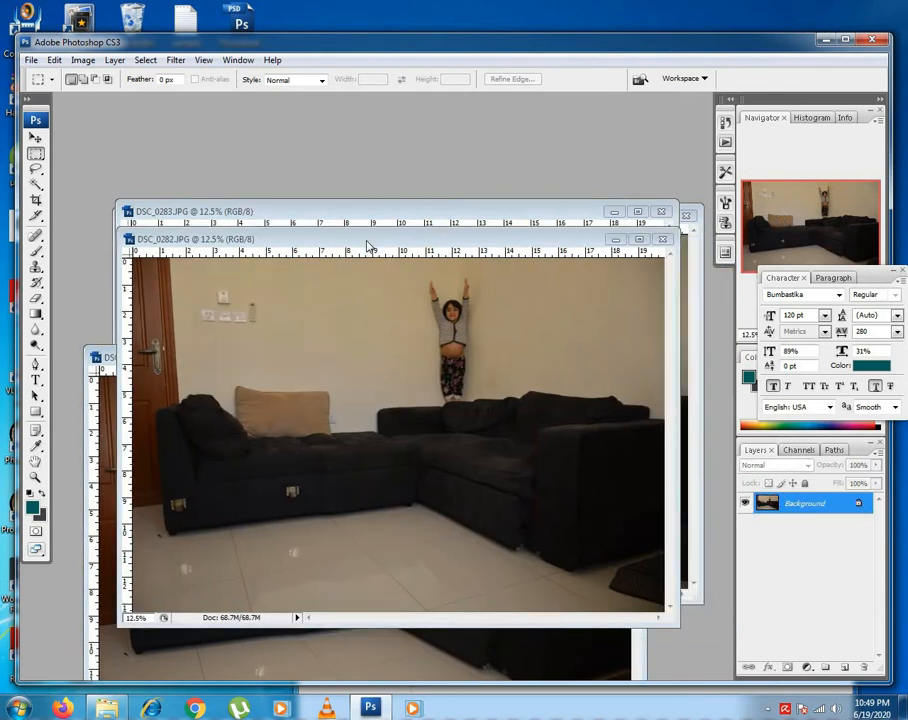
{"action": "left_click", "coordinate": [663, 240]}
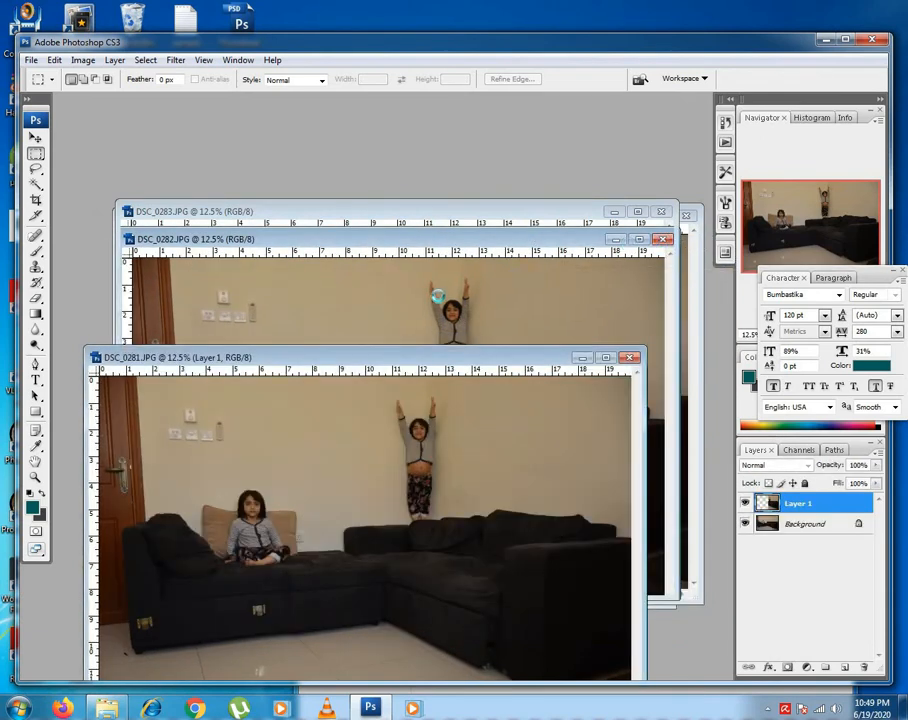
Copy the DSC_0283 photo into the DSC_0281 composite as a new layer and align it with the canvas edges.
{"action": "left_click", "coordinate": [512, 218]}
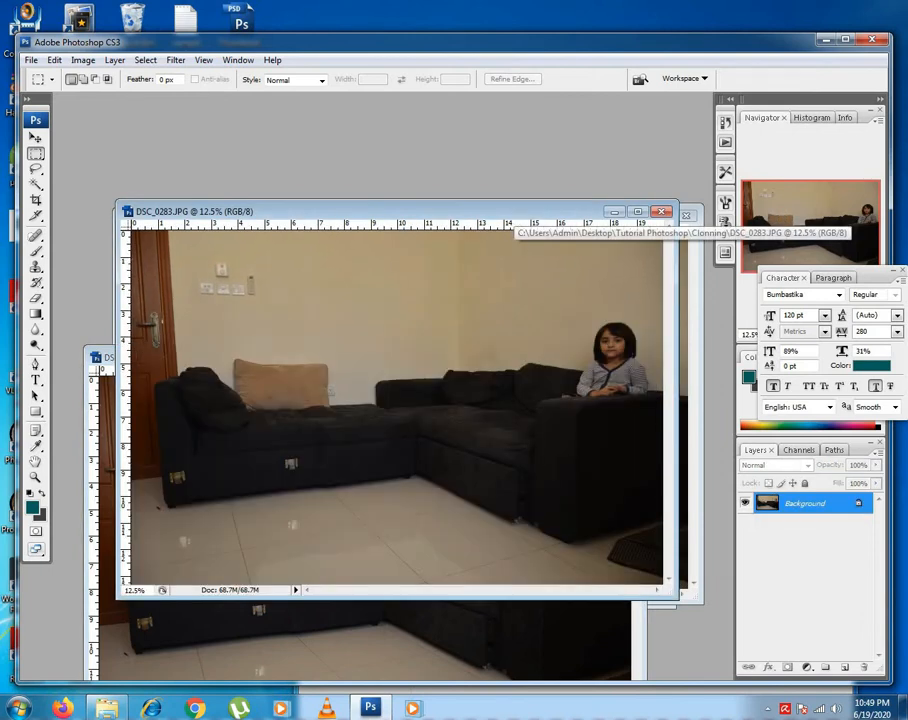
{"action": "left_click_drag", "start_coordinate": [514, 218], "coordinate": [534, 163]}
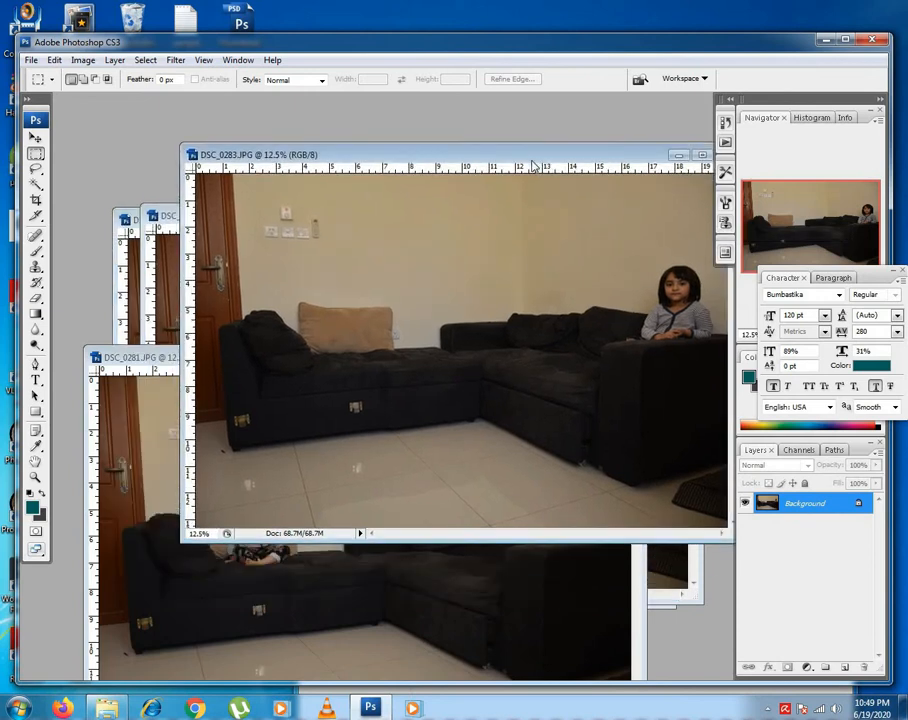
{"action": "key", "text": "v"}
{"action": "left_click_drag", "start_coordinate": [453, 418], "coordinate": [404, 565]}
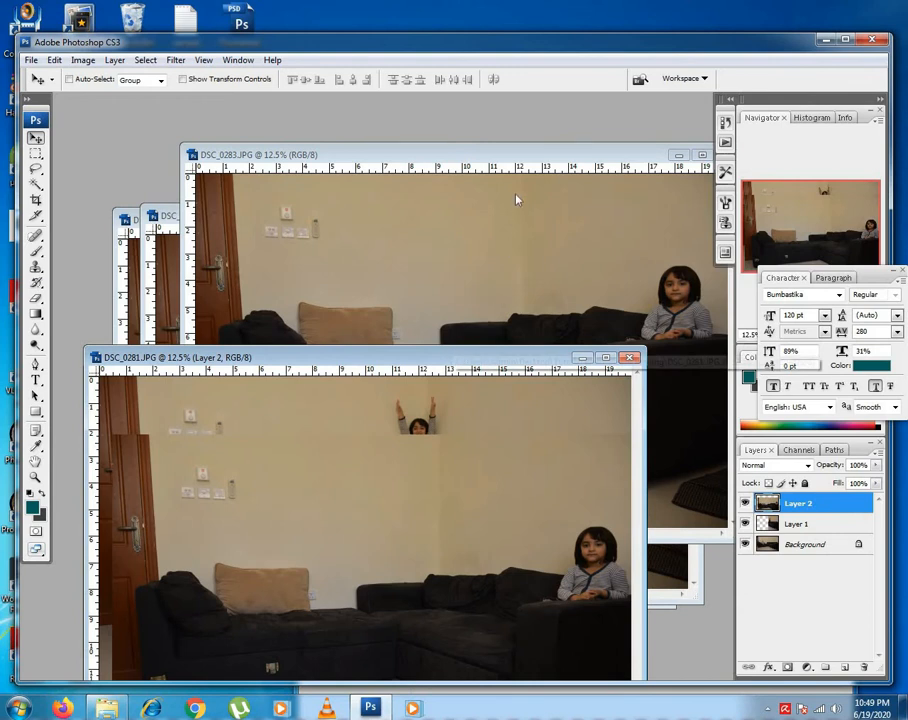
{"action": "left_click_drag", "start_coordinate": [453, 356], "coordinate": [515, 195]}
{"action": "left_click_drag", "start_coordinate": [509, 413], "coordinate": [495, 358]}
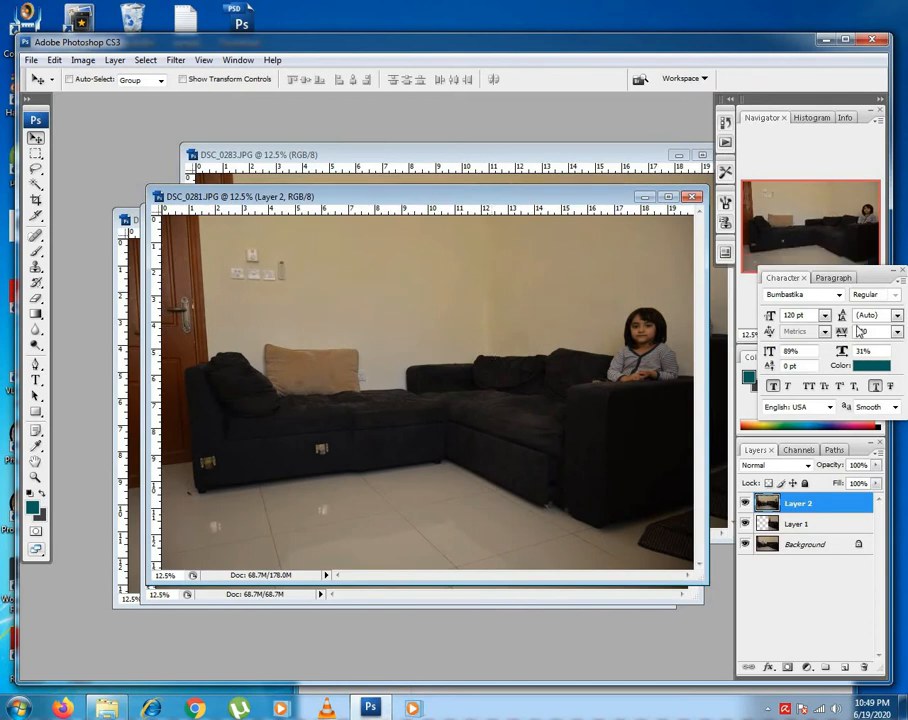
Lower Layer 2's opacity to 30% so the layers beneath show through.
{"action": "left_click", "coordinate": [876, 465]}
{"action": "left_click_drag", "start_coordinate": [874, 483], "coordinate": [828, 484]}
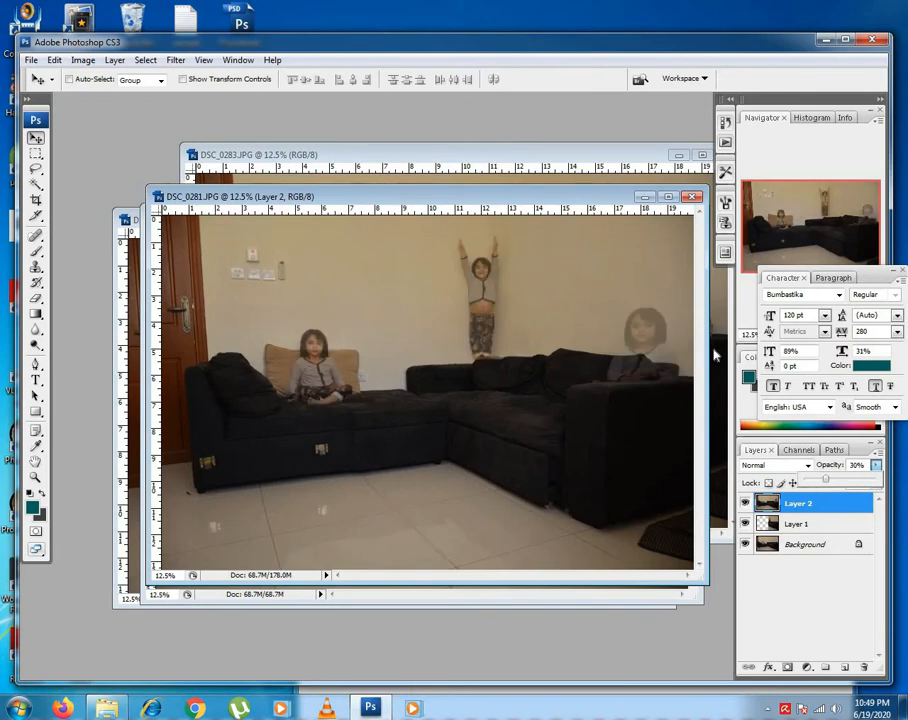
{"action": "left_click", "coordinate": [553, 244]}
Maximize the composite and delete the rectangular area of Layer 2 left of the girl behind the sofa arm, then deselect.
{"action": "key", "text": "f"}
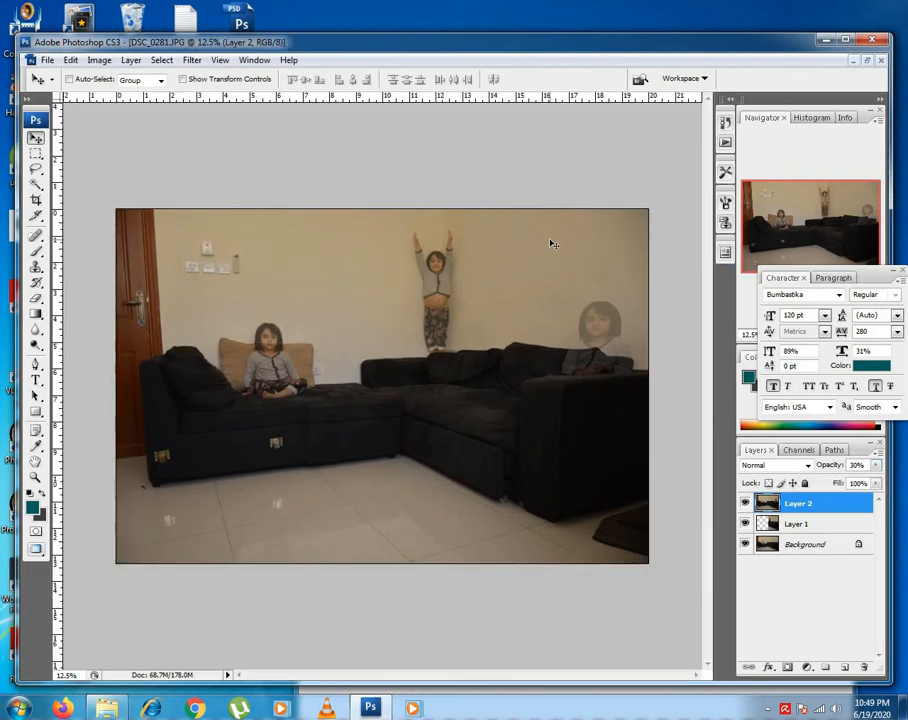
{"action": "key", "text": "m"}
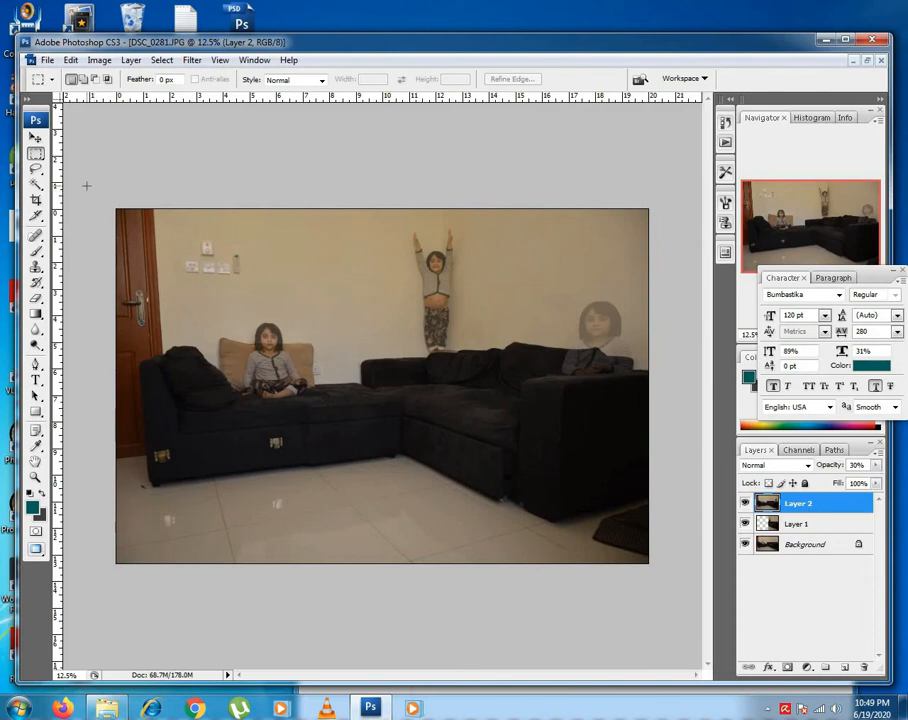
{"action": "left_click_drag", "start_coordinate": [86, 185], "coordinate": [522, 565]}
{"action": "key", "text": "Delete"}
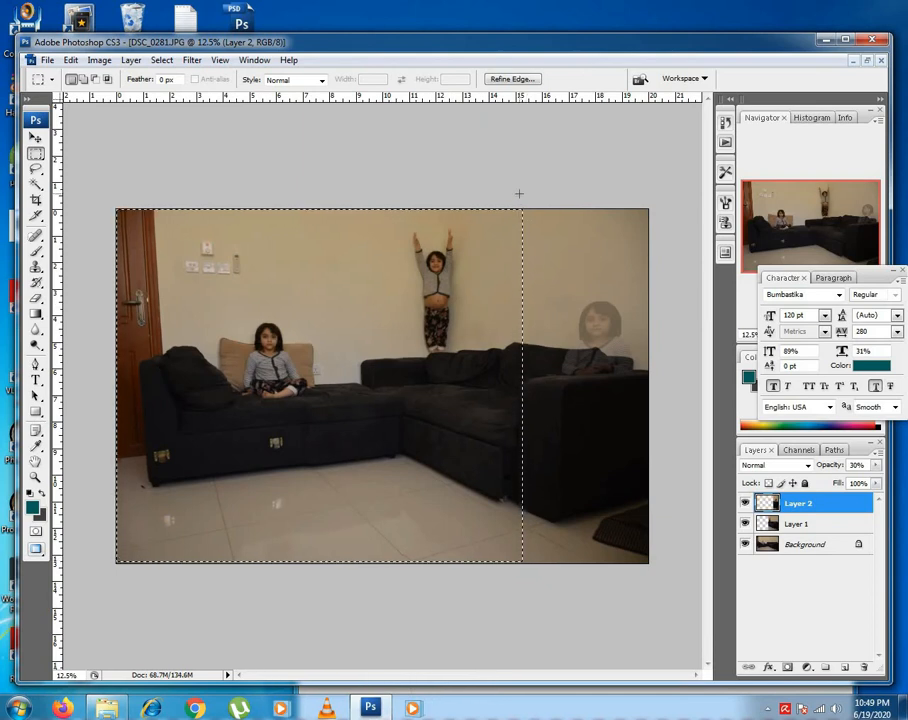
{"action": "key", "text": "ctrl+d"}
Set Layer 2's opacity to 100% and preview the three-girl composite in full-screen mode.
{"action": "key", "text": "v"}
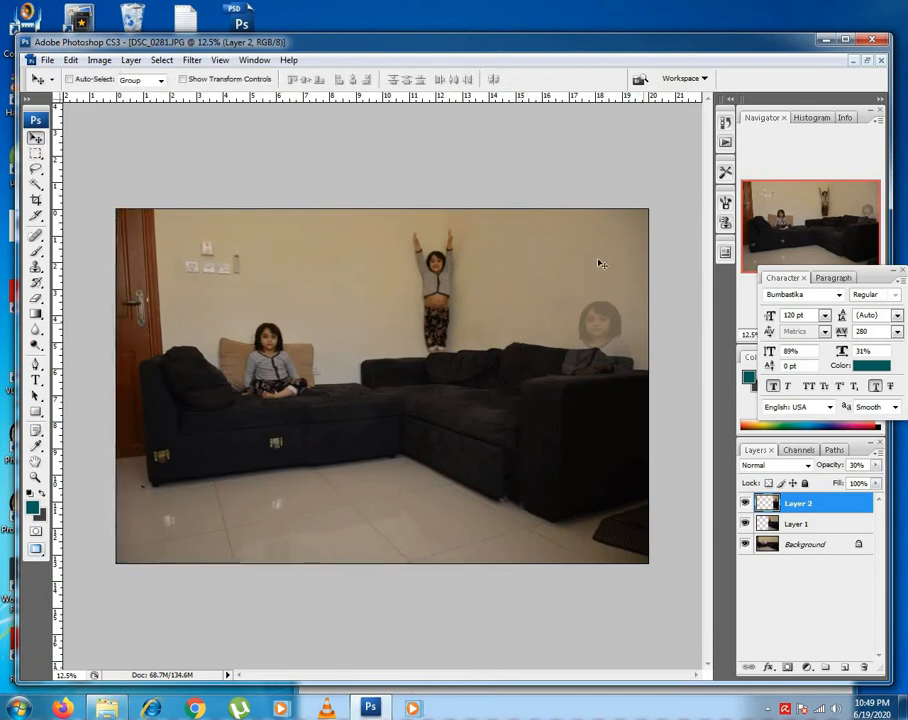
{"action": "right_click", "coordinate": [616, 271]}
{"action": "left_click", "coordinate": [630, 270]}
{"action": "left_click", "coordinate": [876, 467]}
{"action": "left_click_drag", "start_coordinate": [829, 483], "coordinate": [878, 484]}
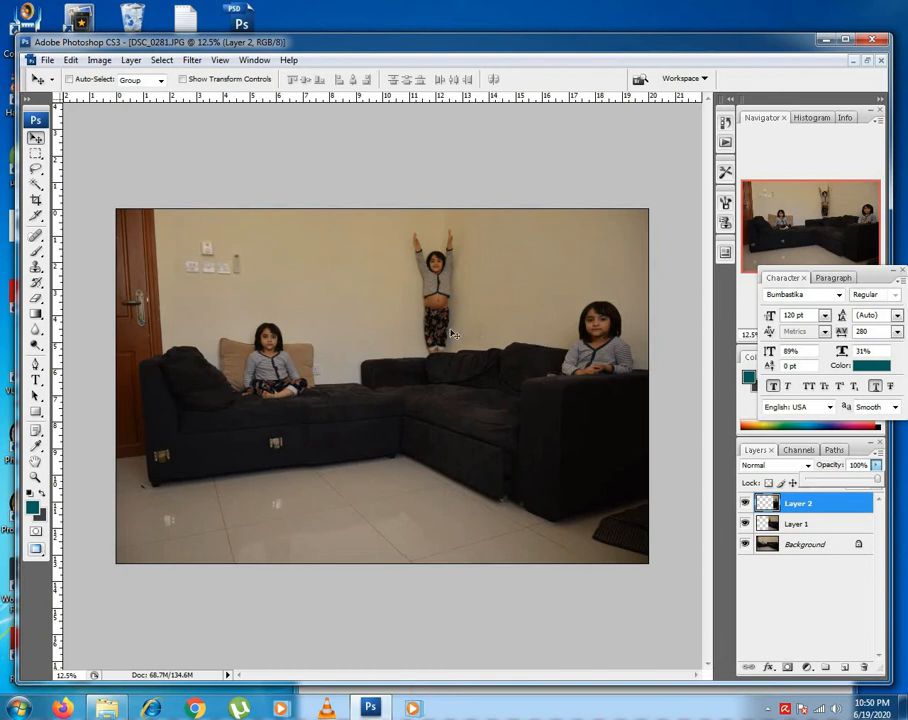
{"action": "key", "text": "f"}
{"action": "key", "text": "f"}
{"action": "key", "text": "f"}
{"action": "key", "text": "f"}
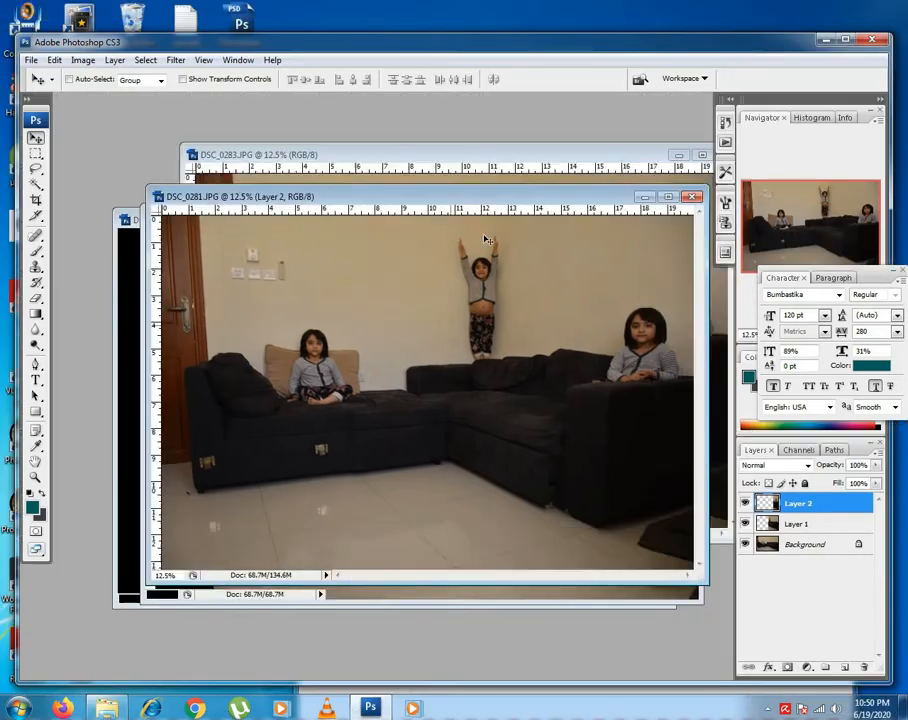
Leave the full-screen preview and close the DSC_0283 and DSC_0284 photos.
{"action": "left_click_drag", "start_coordinate": [436, 200], "coordinate": [502, 347]}
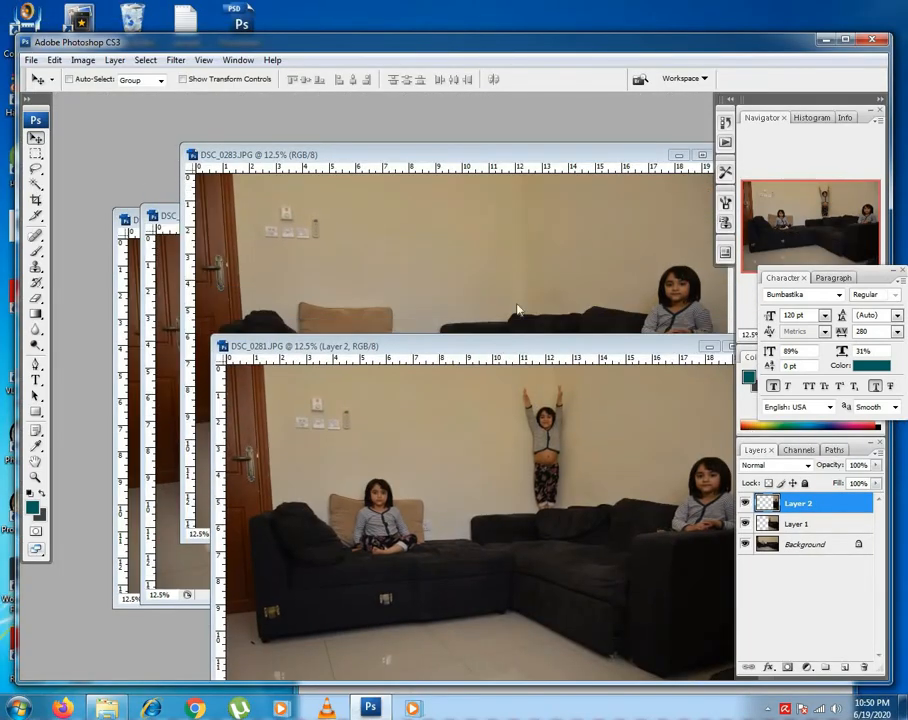
{"action": "left_click_drag", "start_coordinate": [564, 157], "coordinate": [422, 166]}
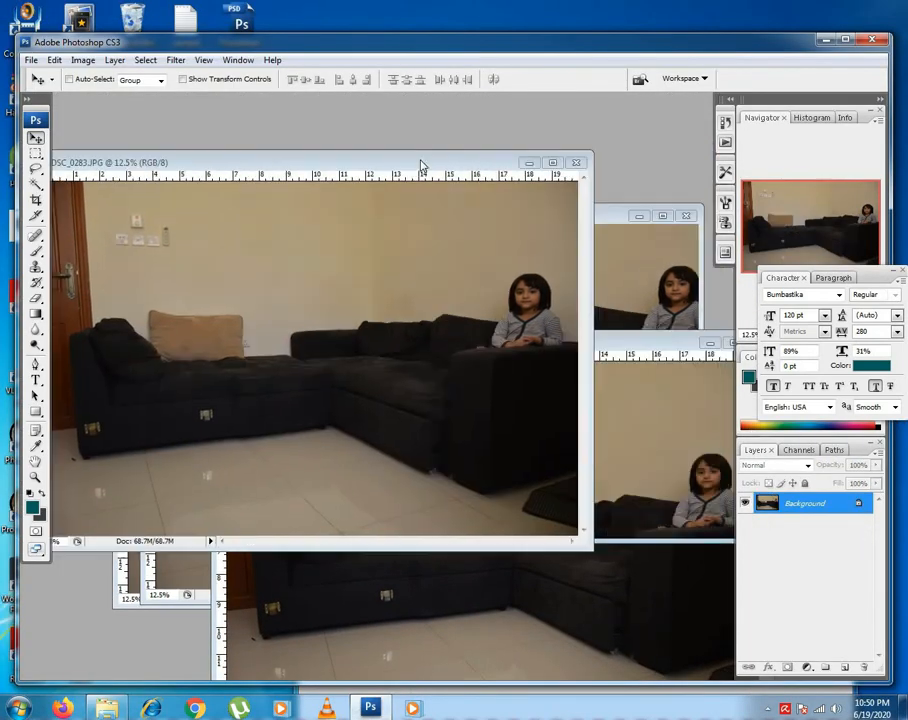
{"action": "left_click", "coordinate": [570, 157]}
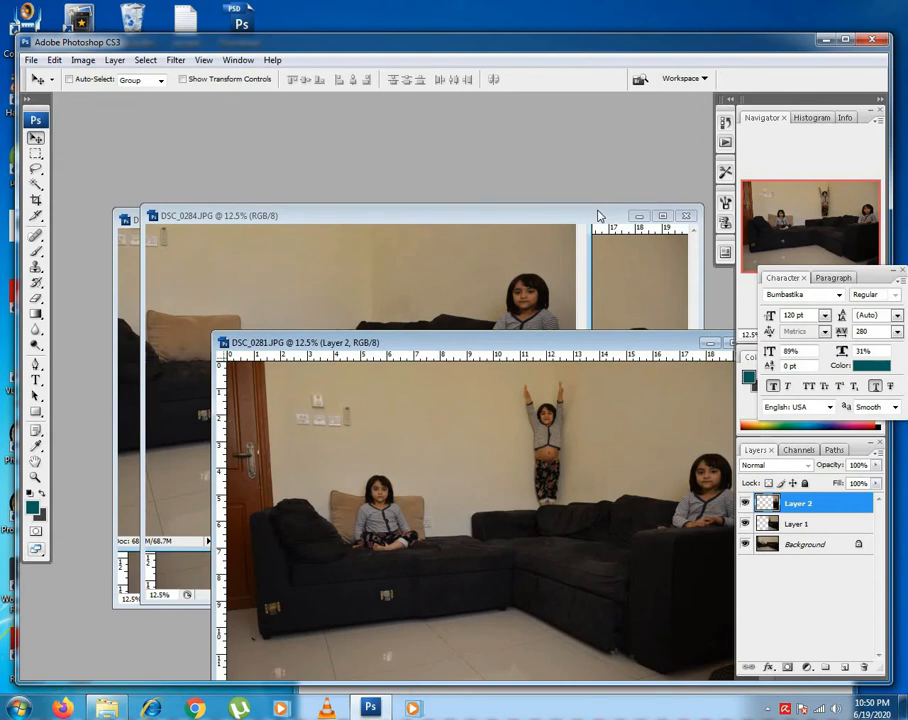
{"action": "left_click", "coordinate": [503, 217]}
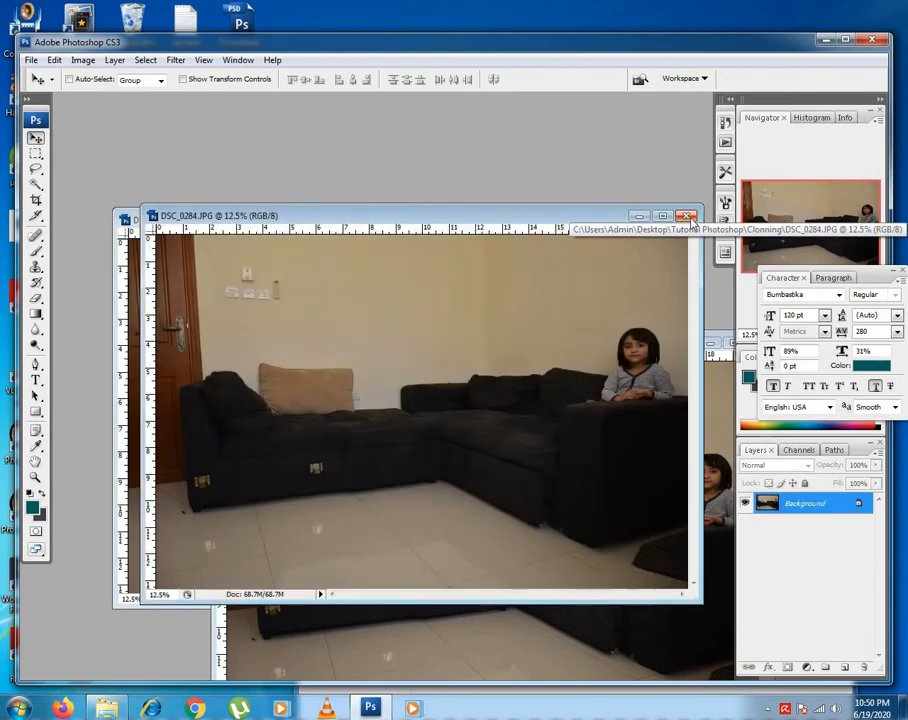
{"action": "left_click", "coordinate": [688, 217]}
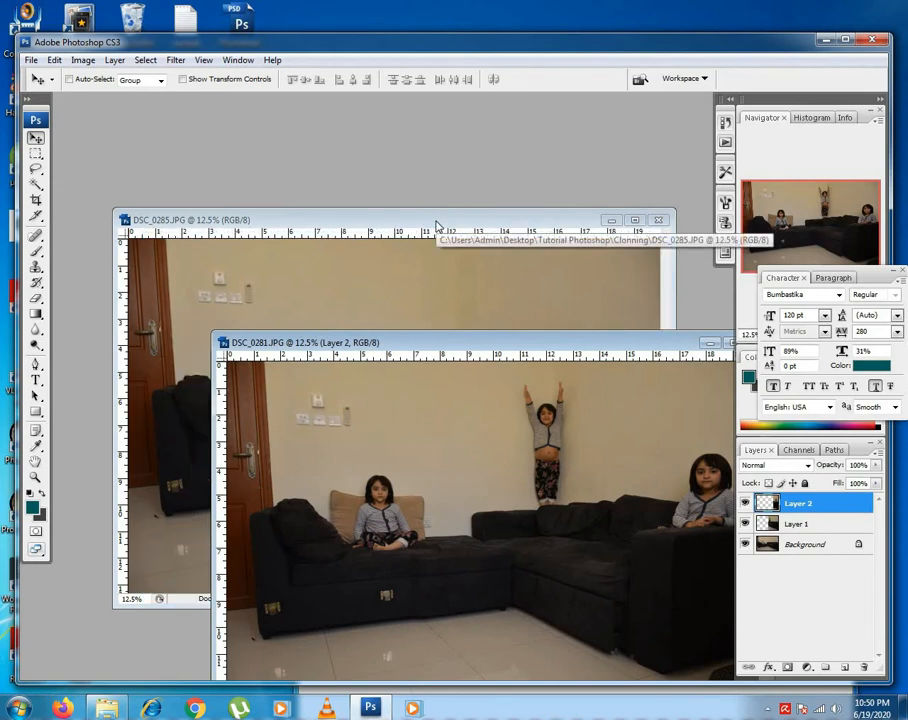
Copy the DSC_0285 photo into the DSC_0281 composite as a canvas-aligned new layer and lower its opacity to 23%.
{"action": "left_click_drag", "start_coordinate": [430, 224], "coordinate": [376, 133]}
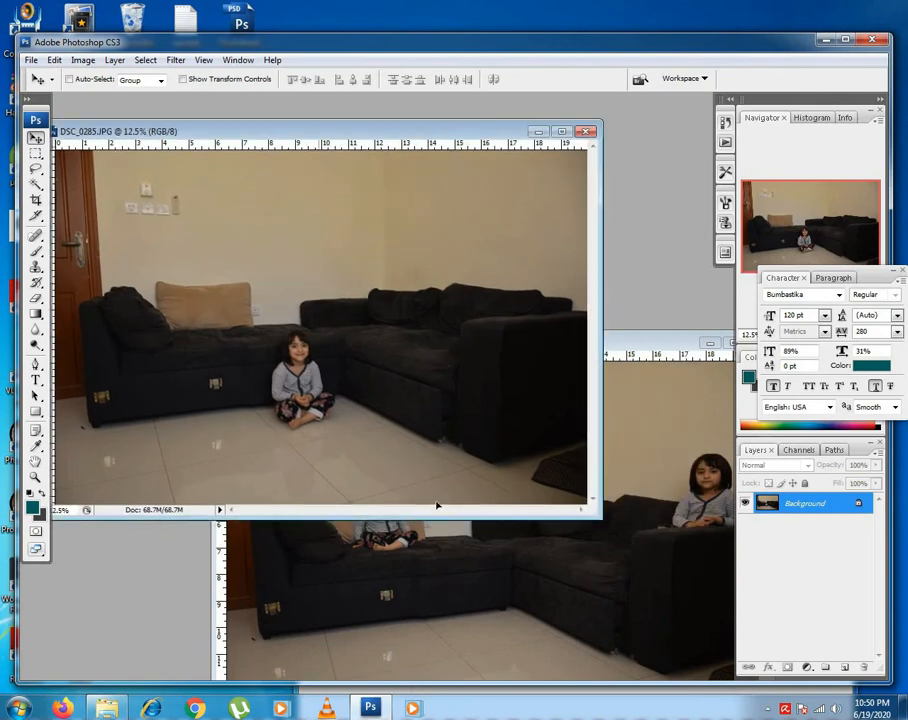
{"action": "left_click", "coordinate": [502, 607]}
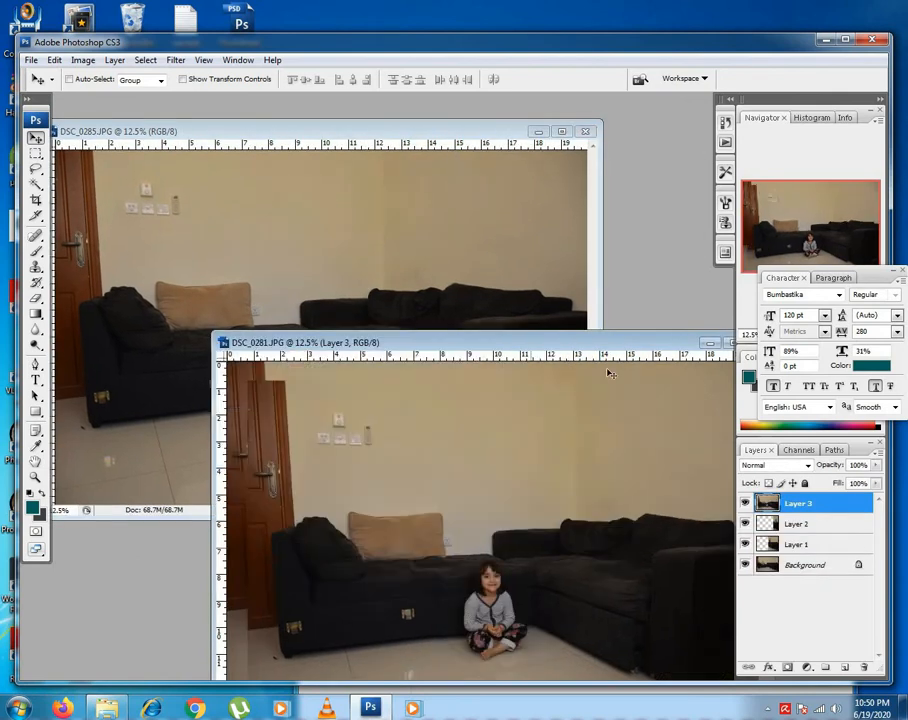
{"action": "left_click_drag", "start_coordinate": [627, 348], "coordinate": [465, 162]}
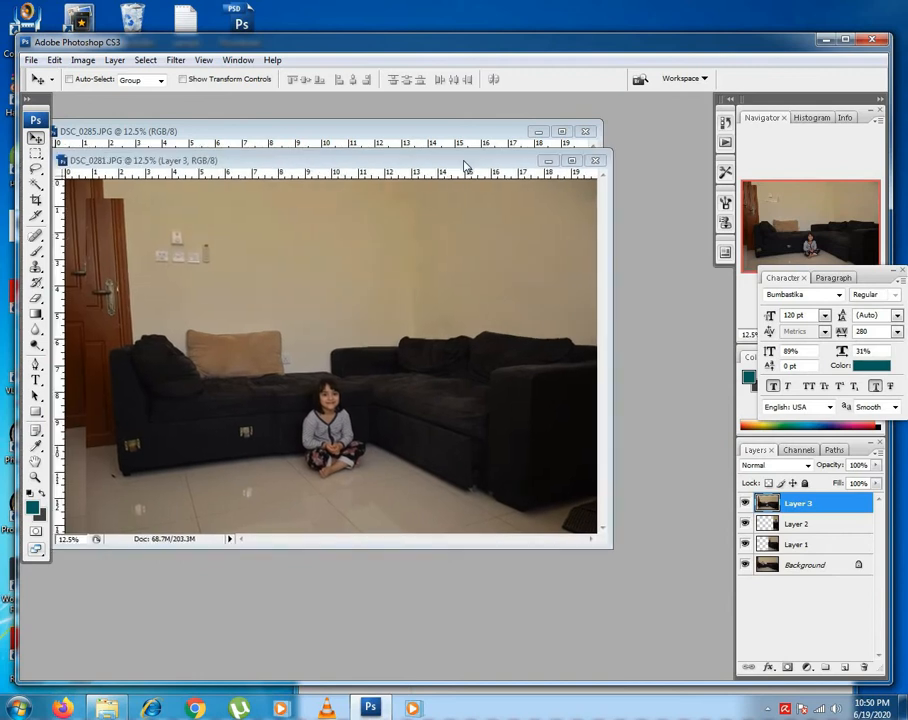
{"action": "left_click_drag", "start_coordinate": [347, 366], "coordinate": [331, 348]}
{"action": "key", "text": "f"}
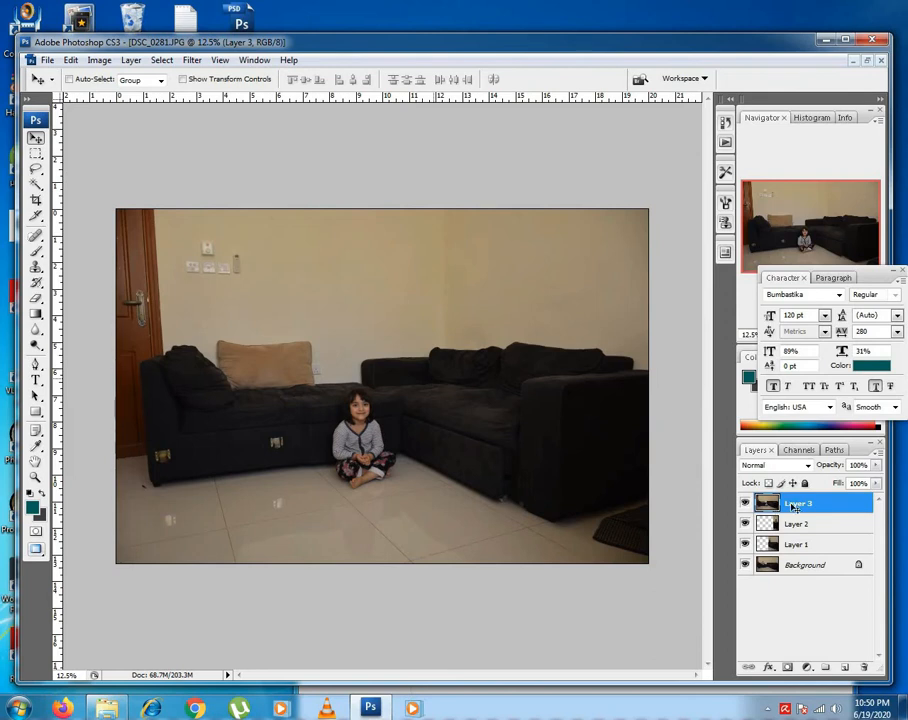
{"action": "left_click", "coordinate": [875, 465]}
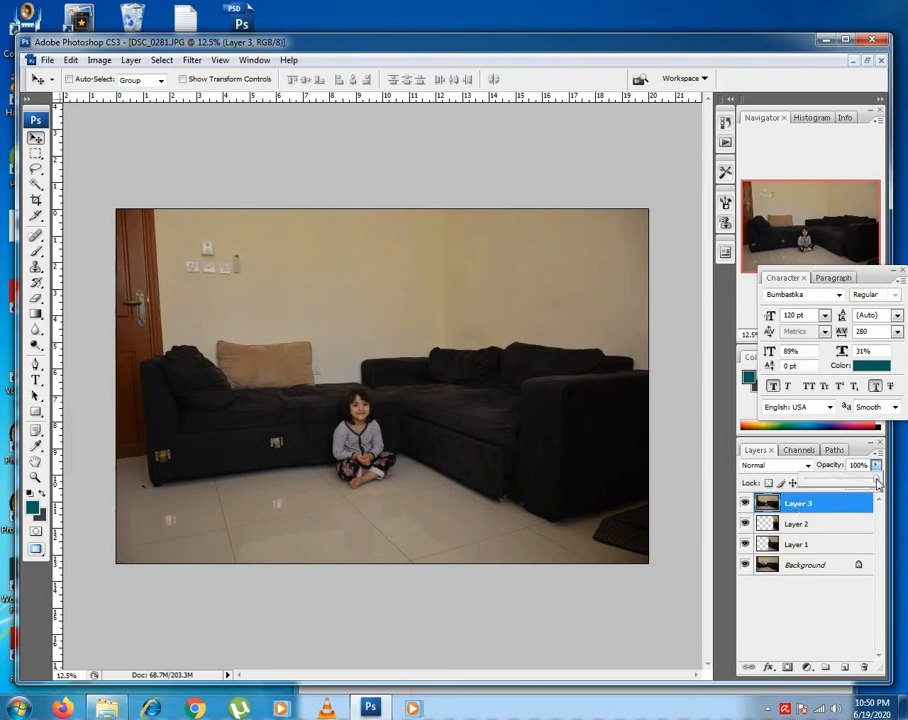
{"action": "left_click_drag", "start_coordinate": [875, 481], "coordinate": [822, 485]}
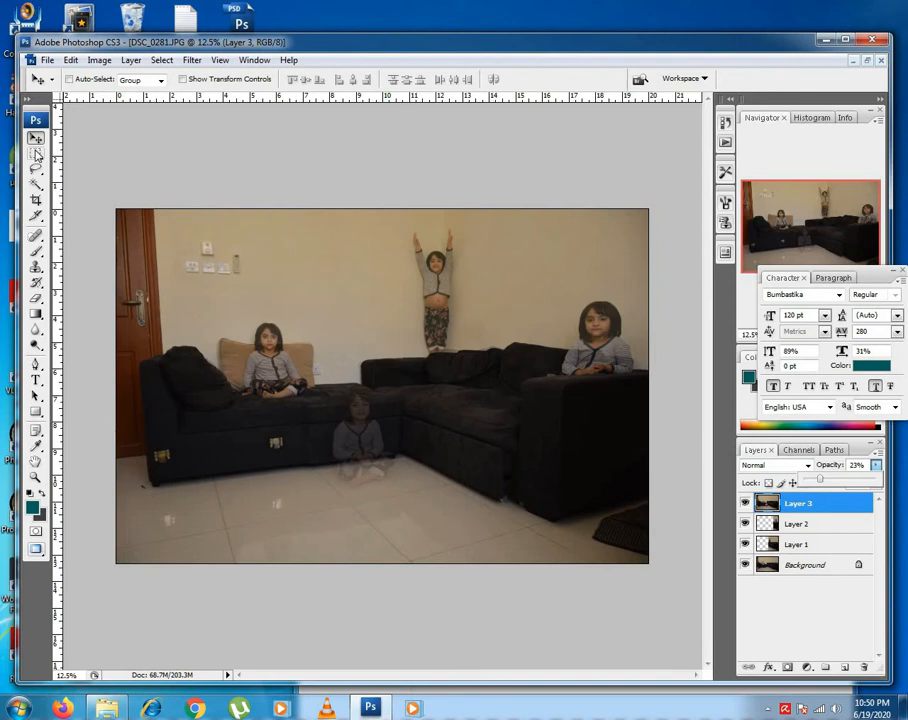
Delete the rectangular areas of Layer 3 above and on both sides of the girl on the floor, then set its opacity to 100%.
{"action": "left_click", "coordinate": [35, 155]}
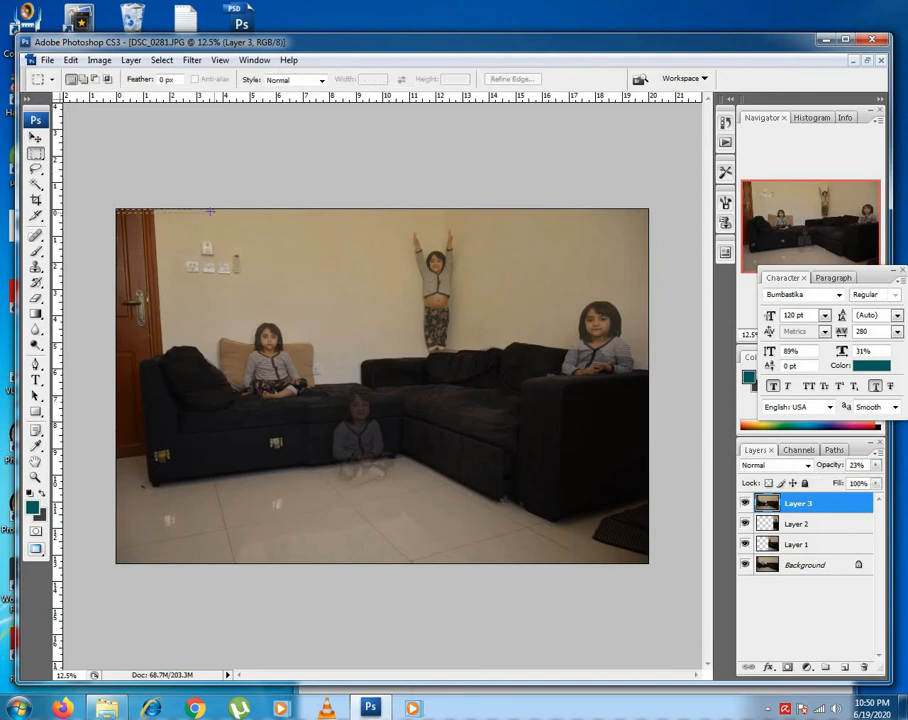
{"action": "left_click_drag", "start_coordinate": [210, 211], "coordinate": [707, 377]}
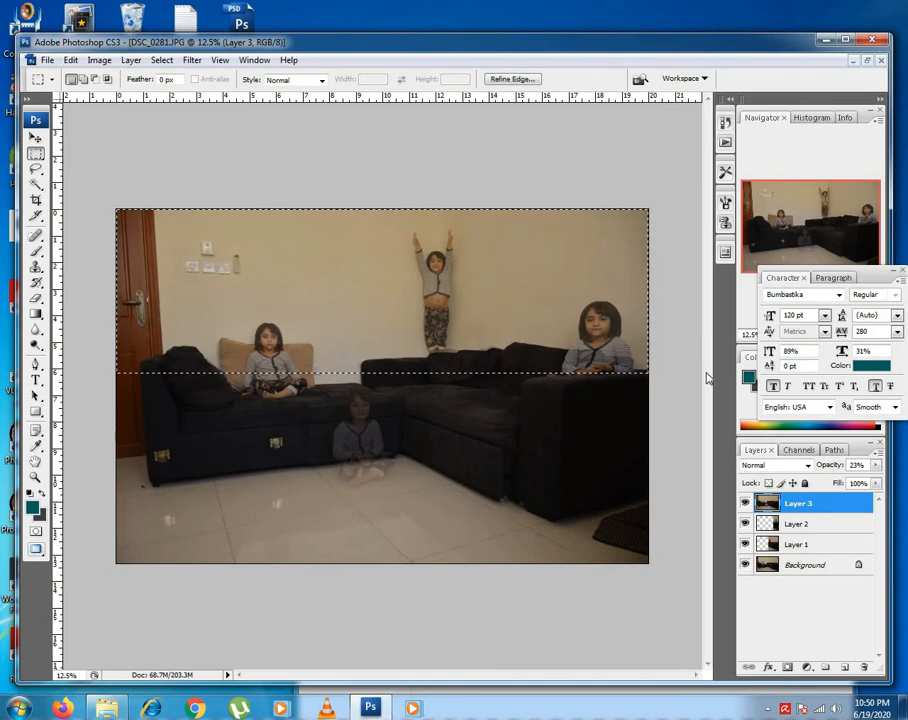
{"action": "left_click", "coordinate": [160, 255]}
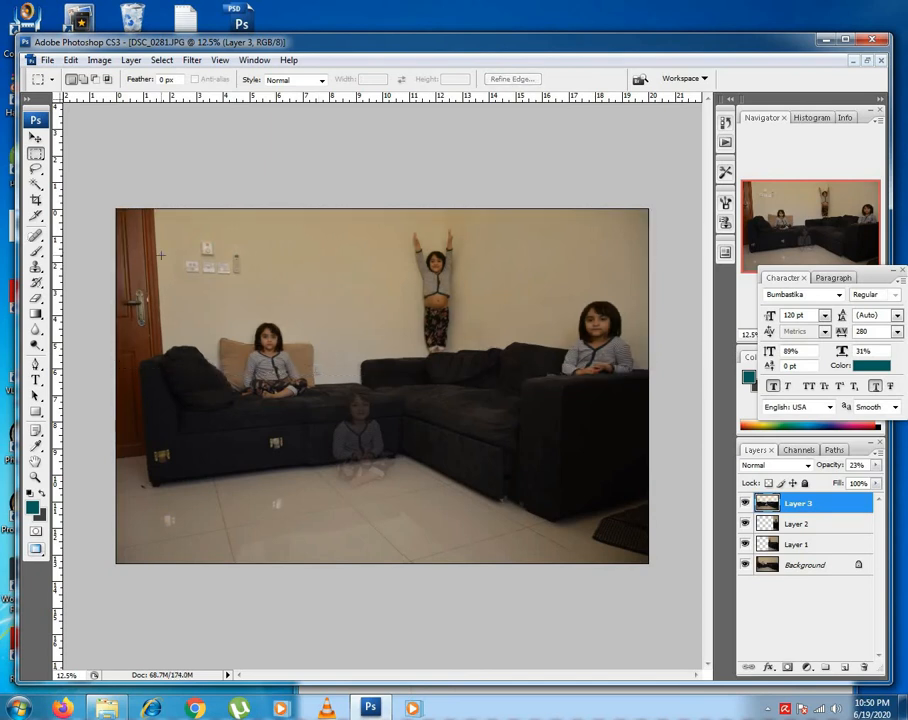
{"action": "left_click_drag", "start_coordinate": [98, 189], "coordinate": [318, 596]}
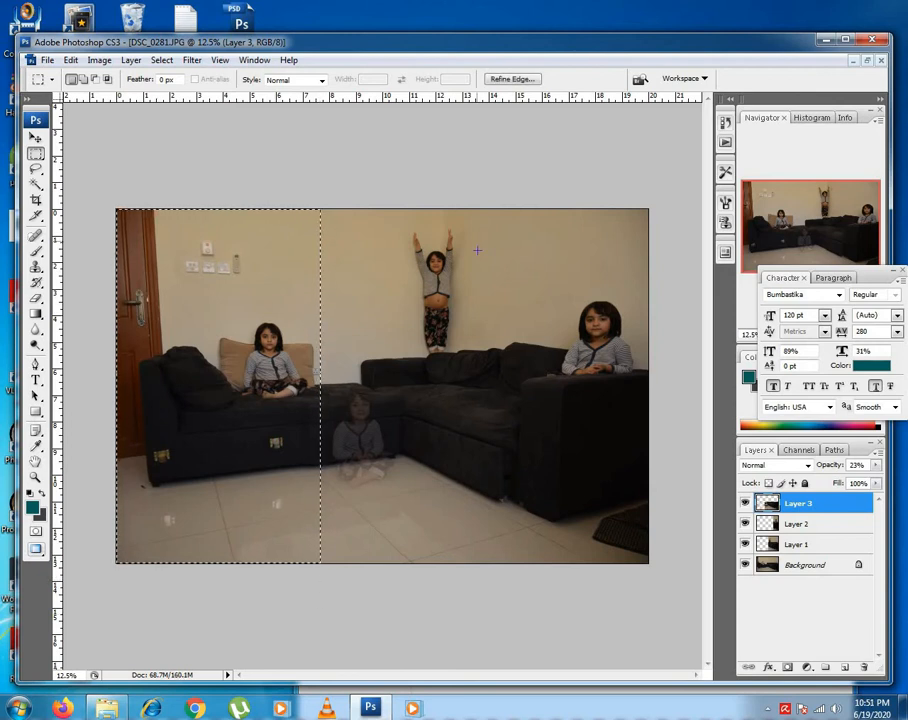
{"action": "left_click_drag", "start_coordinate": [425, 163], "coordinate": [667, 655]}
{"action": "key", "text": "Delete"}
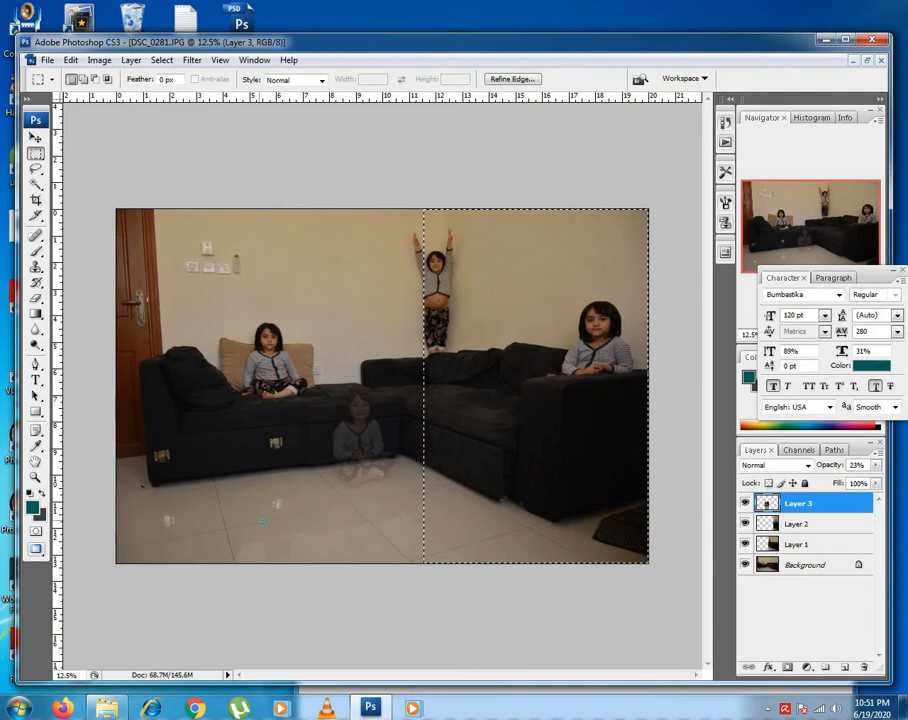
{"action": "key", "text": "ctrl+d"}
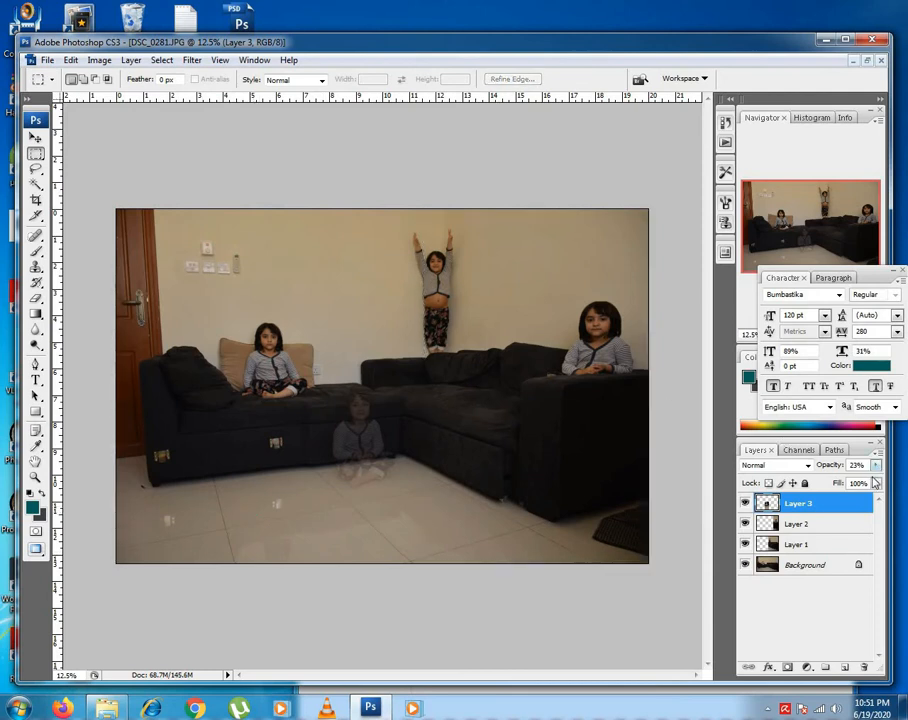
{"action": "left_click", "coordinate": [876, 465]}
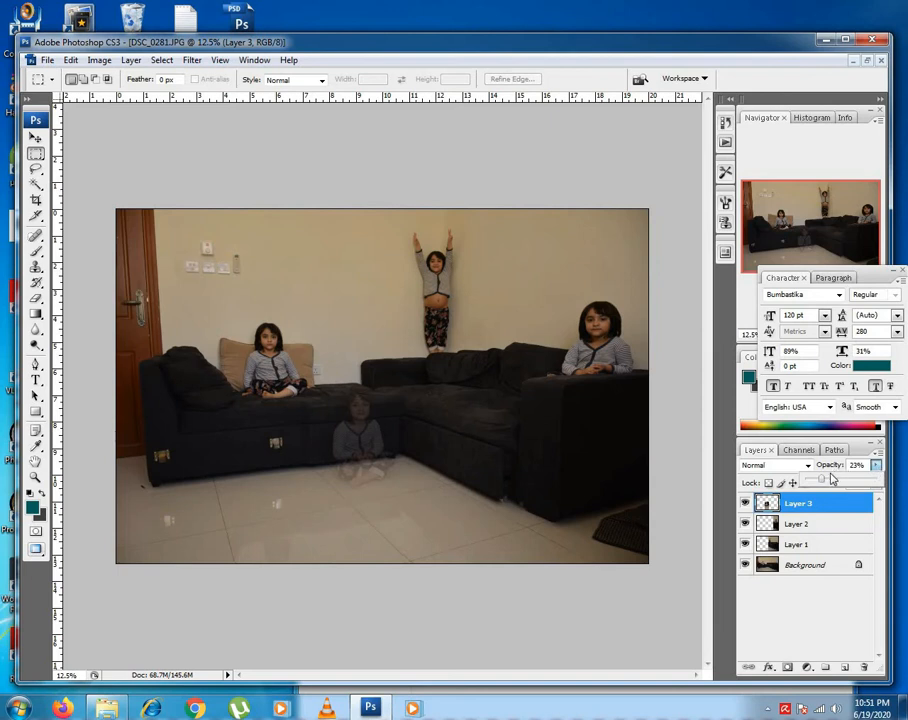
{"action": "left_click_drag", "start_coordinate": [822, 483], "coordinate": [882, 486]}
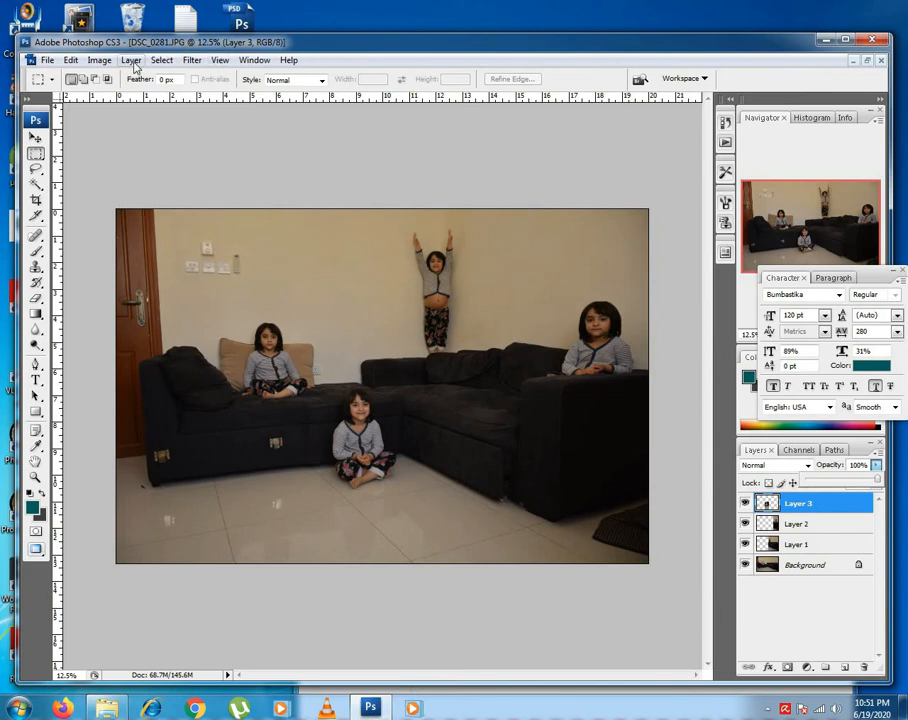
{"action": "left_click", "coordinate": [100, 61]}
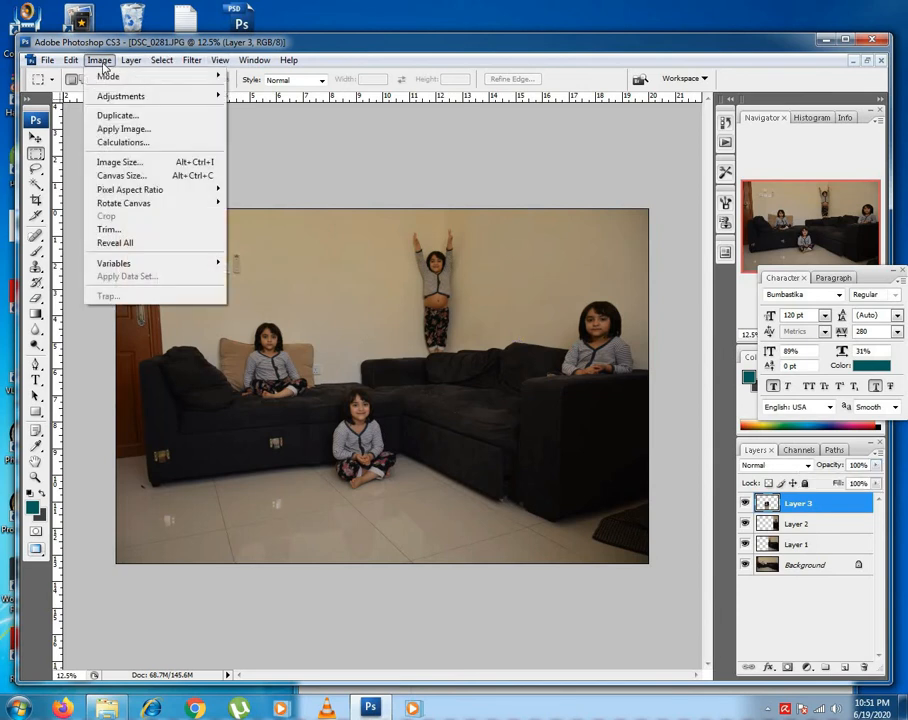
{"action": "mouse_move", "coordinate": [104, 101]}
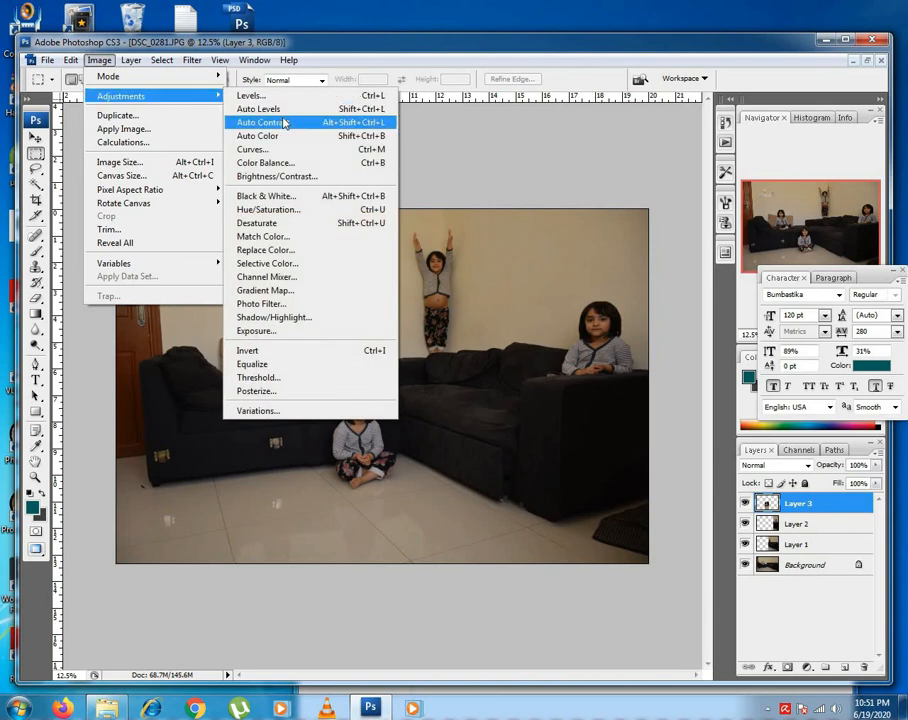
{"action": "left_click", "coordinate": [272, 146]}
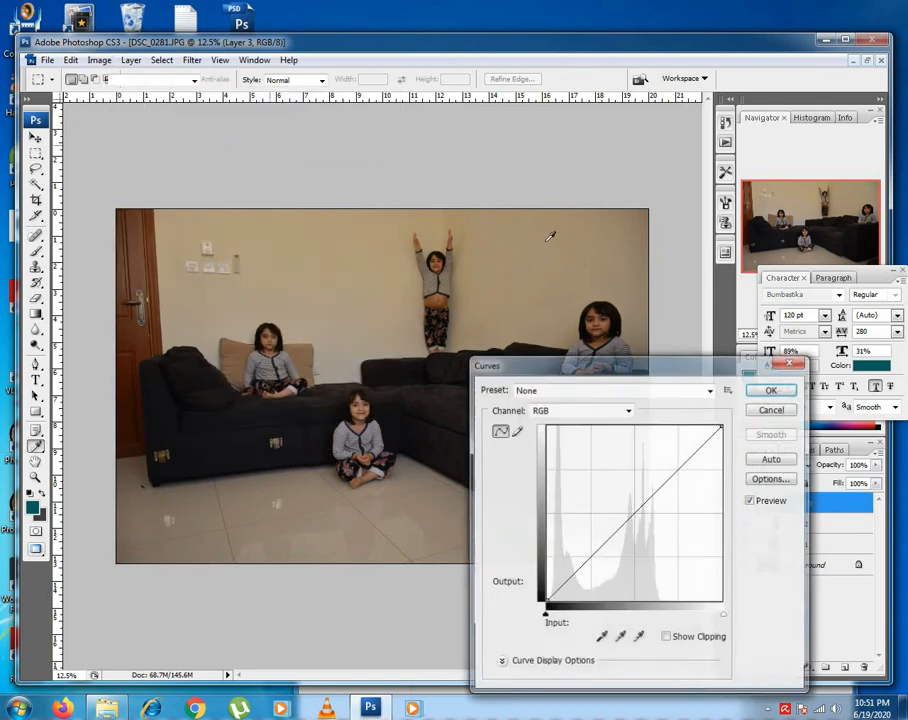
{"action": "left_click_drag", "start_coordinate": [574, 370], "coordinate": [635, 209]}
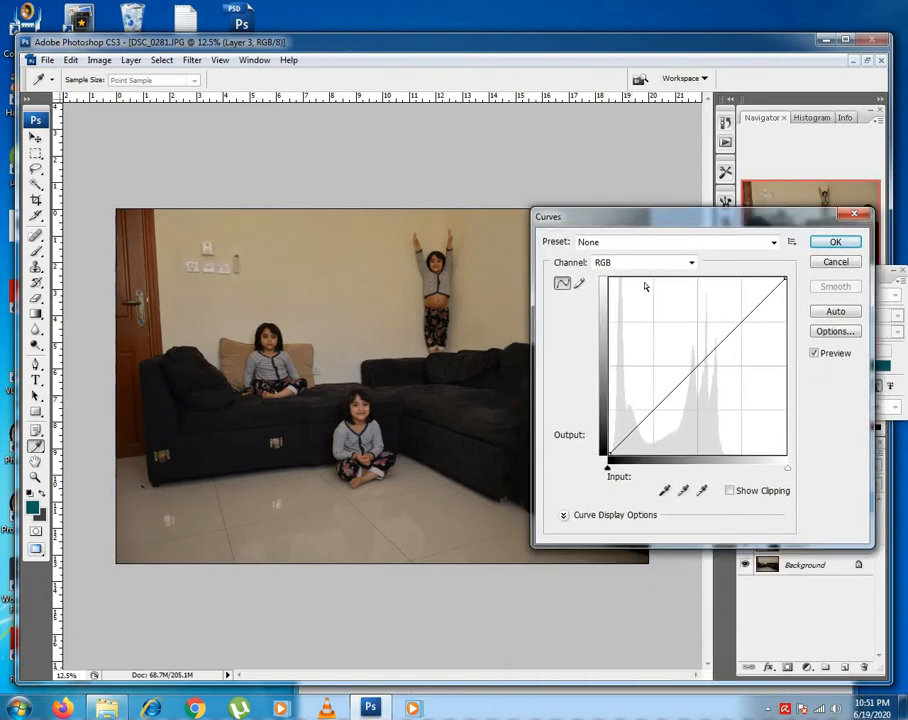
{"action": "left_click_drag", "start_coordinate": [686, 366], "coordinate": [694, 368]}
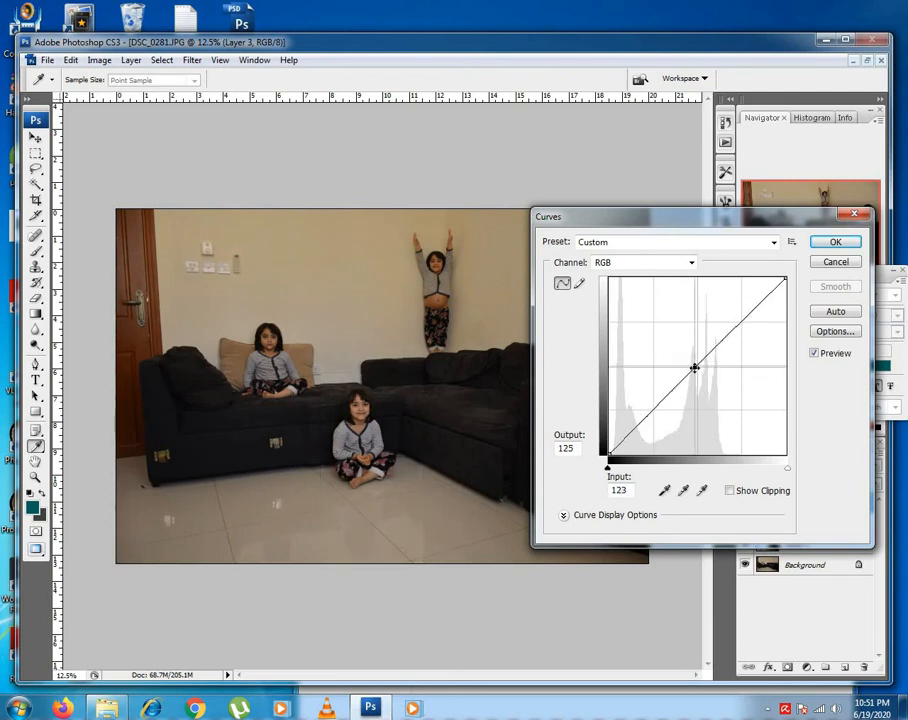
{"action": "left_click", "coordinate": [832, 263]}
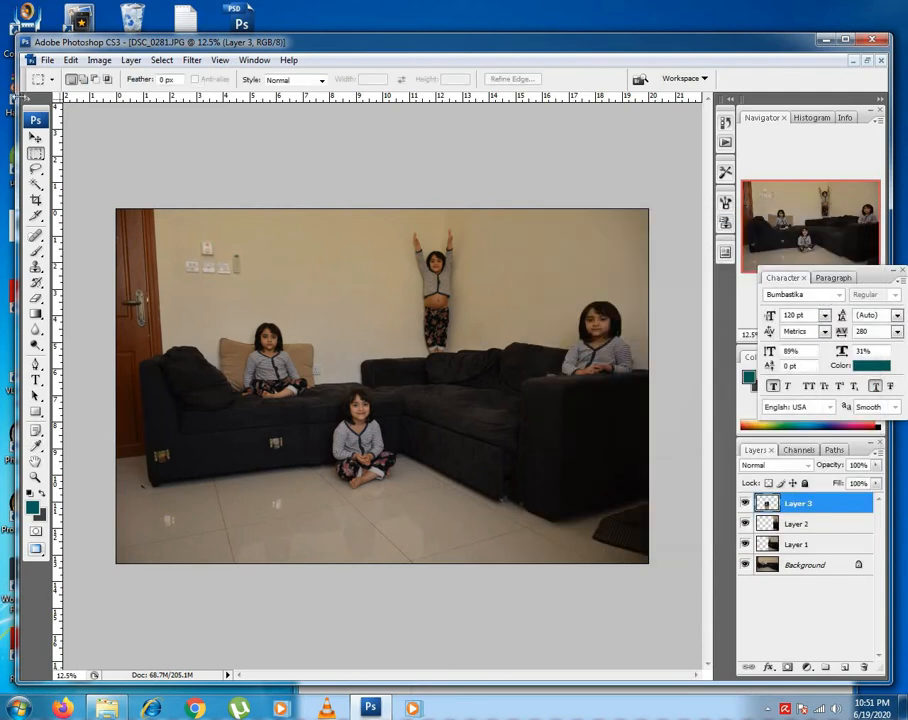
Save the composite to the Desktop as a JPEG copy named Clone at Maximum quality 12.
{"action": "left_click", "coordinate": [47, 61]}
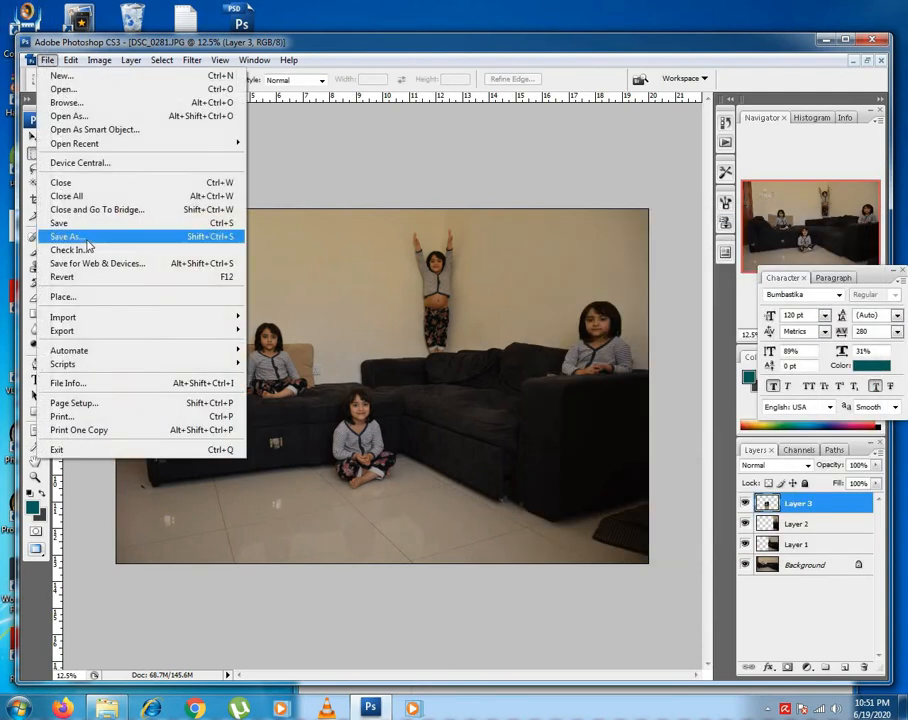
{"action": "left_click", "coordinate": [82, 237]}
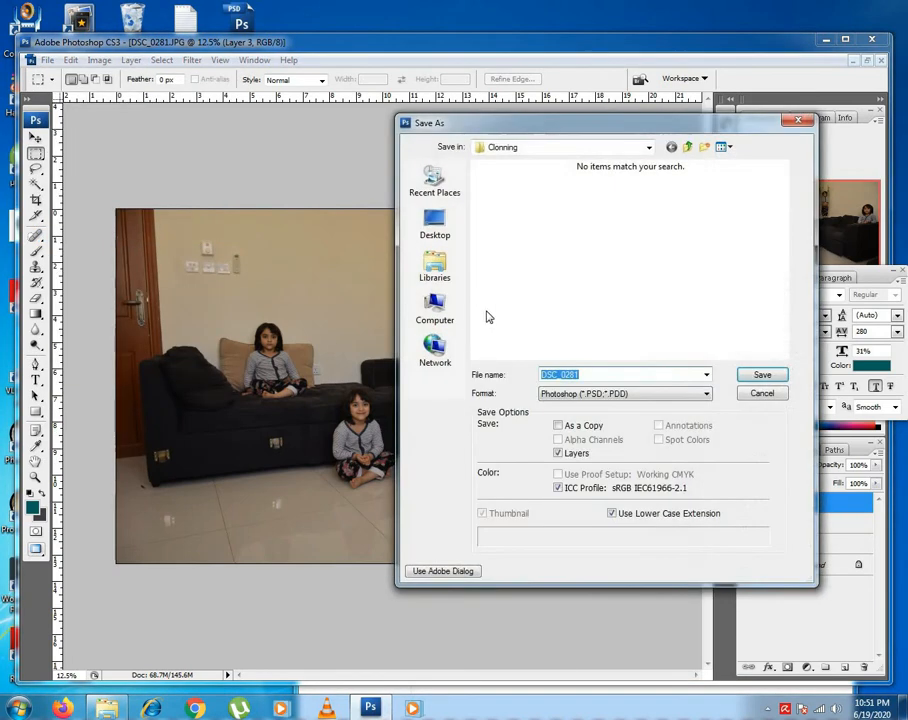
{"action": "left_click", "coordinate": [434, 224]}
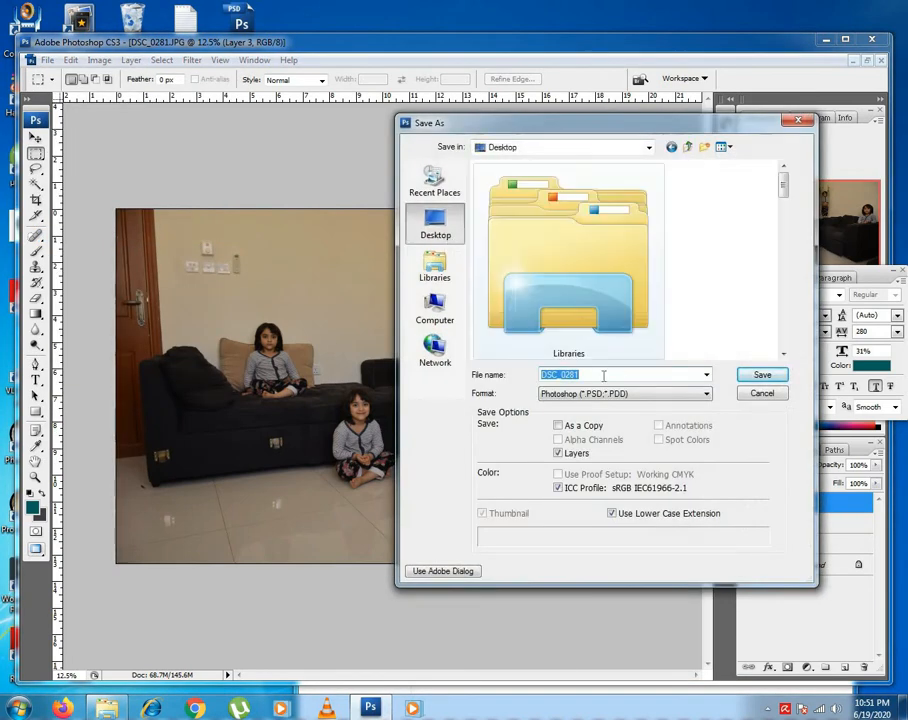
{"action": "left_click", "coordinate": [595, 394]}
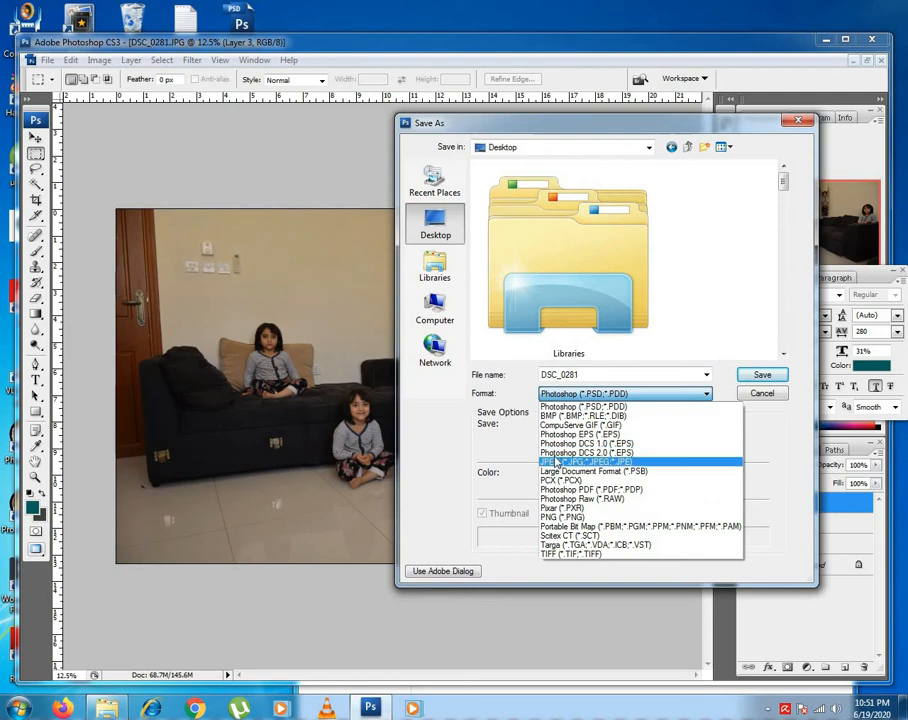
{"action": "left_click", "coordinate": [600, 455]}
{"action": "double_click", "coordinate": [595, 375]}
{"action": "type", "text": "C"}
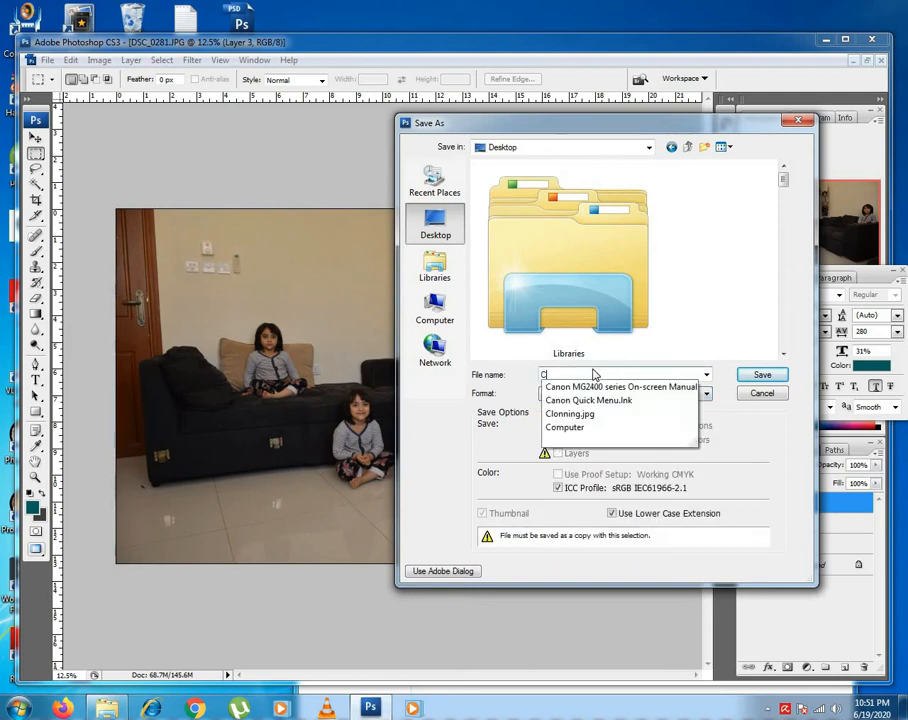
{"action": "type", "text": "lone"}
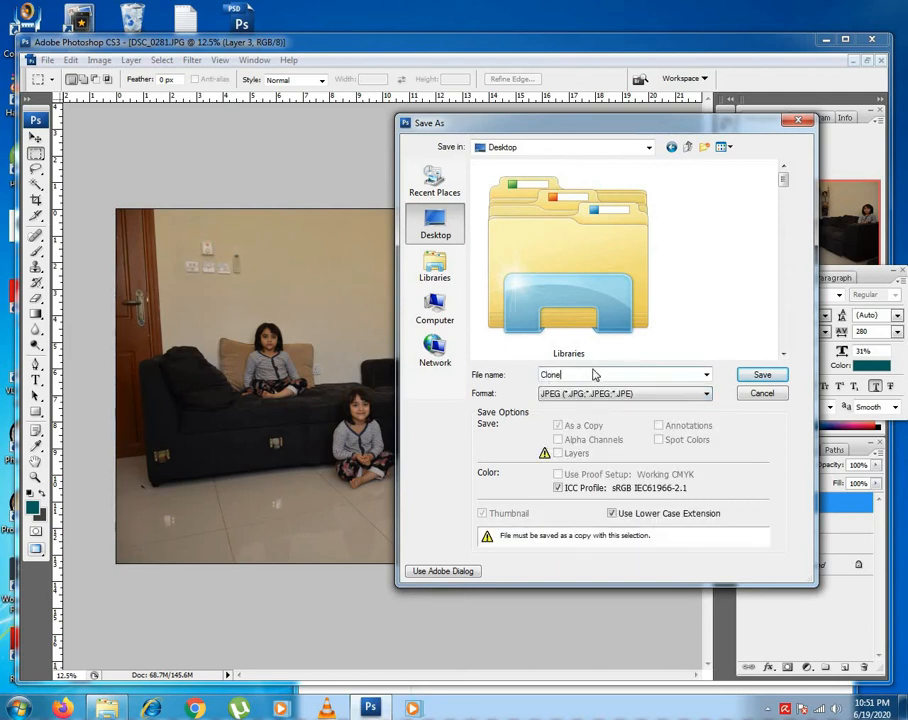
{"action": "left_click", "coordinate": [760, 376]}
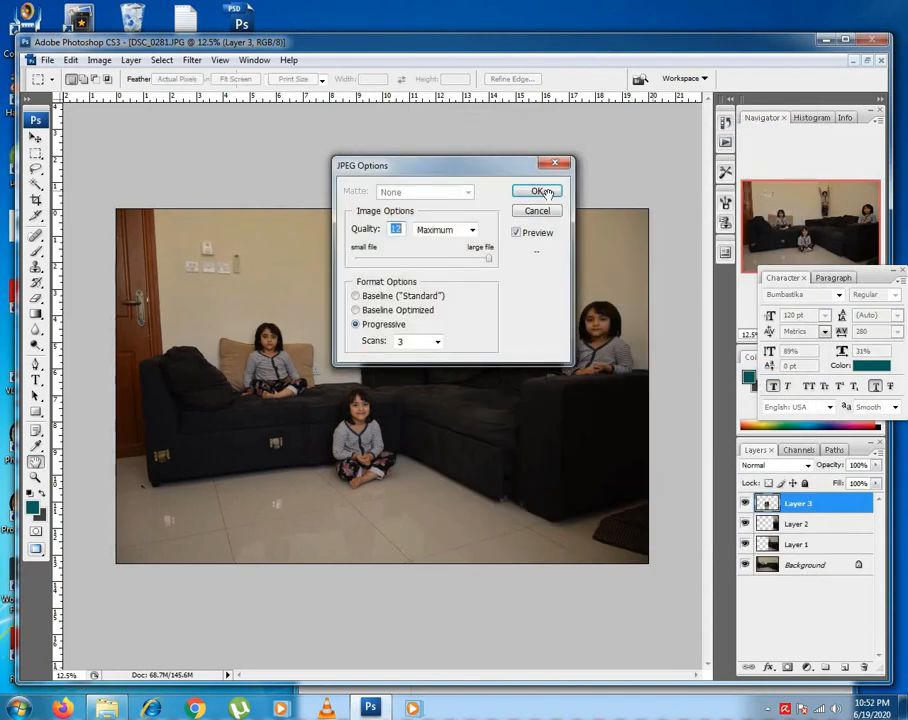
{"action": "left_click", "coordinate": [541, 192]}
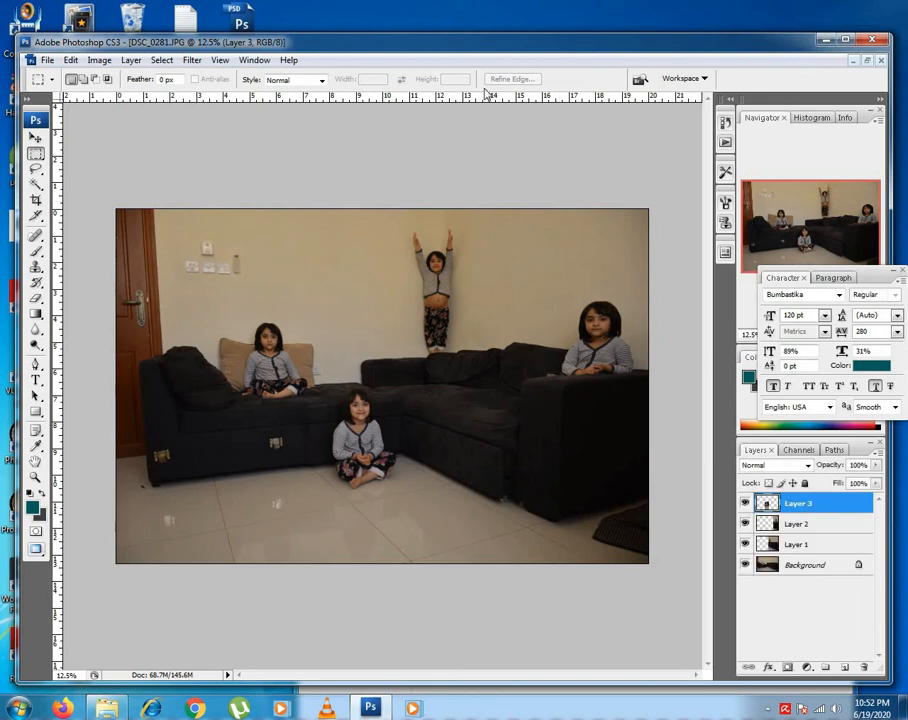
Move the application window aside to check the saved Clone file on the desktop.
{"action": "left_click_drag", "start_coordinate": [487, 93], "coordinate": [471, 52]}
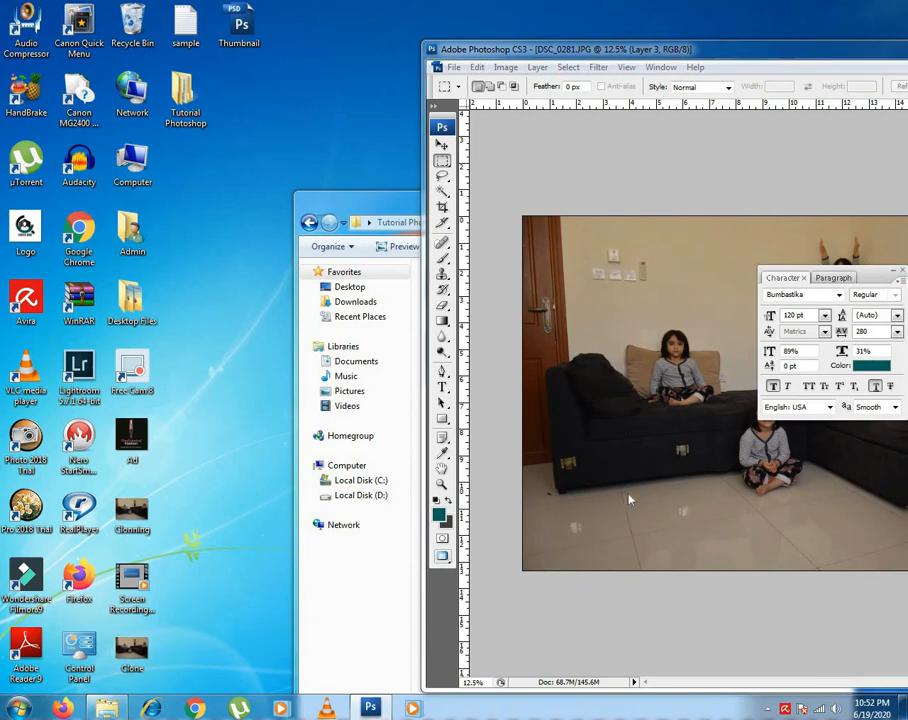
{"action": "left_click_drag", "start_coordinate": [630, 492], "coordinate": [630, 491]}
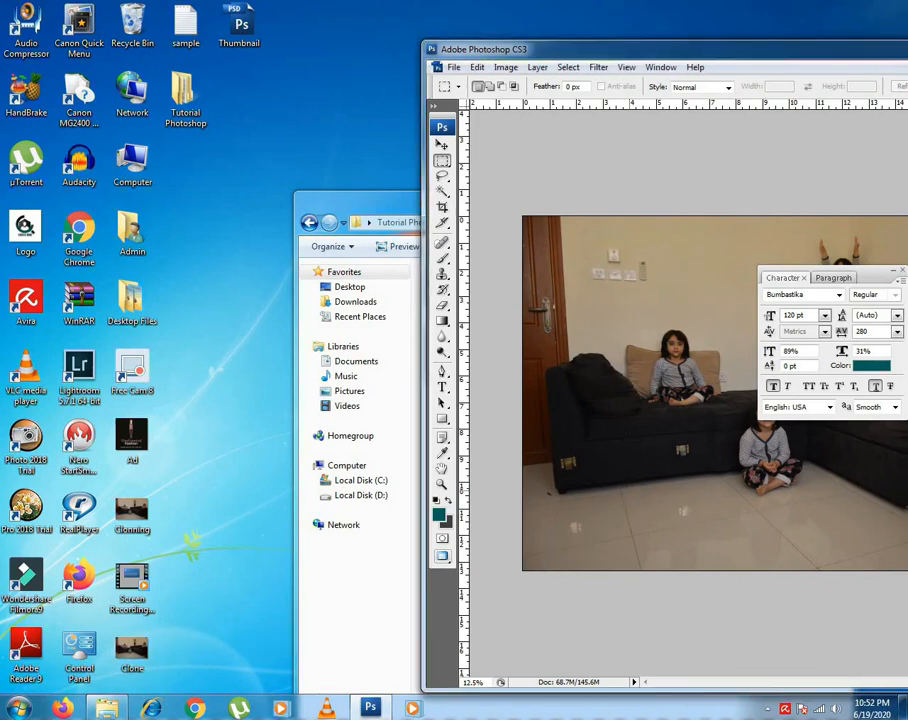
Brighten the flattened Clone.jpg with a Curves adjustment on the RGB channel, mapping input 101 to output 132.
{"action": "left_click_drag", "start_coordinate": [785, 49], "coordinate": [373, 35]}
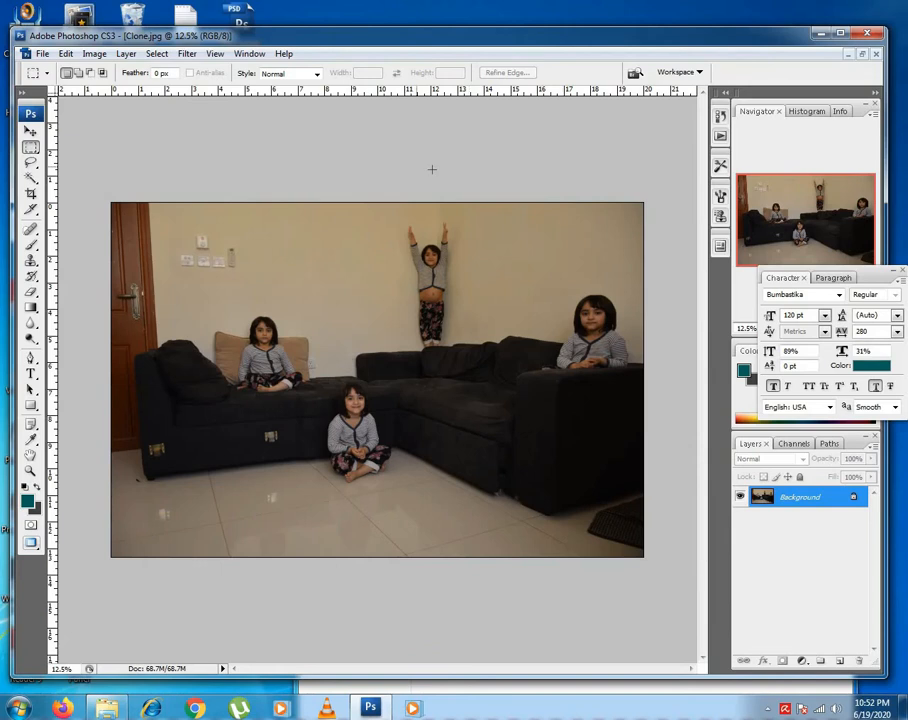
{"action": "left_click", "coordinate": [93, 54]}
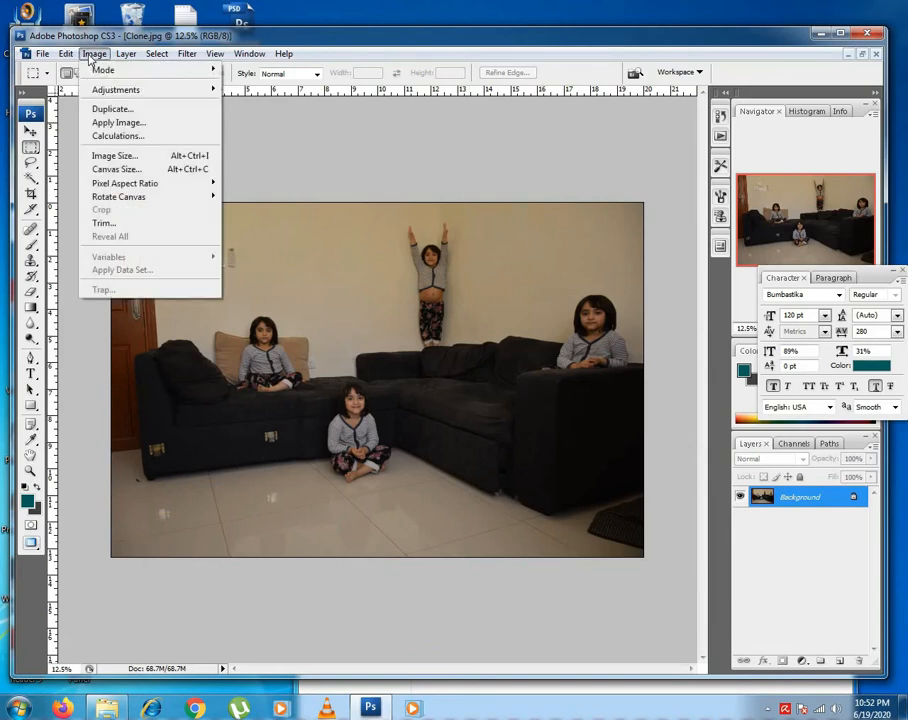
{"action": "mouse_move", "coordinate": [150, 94]}
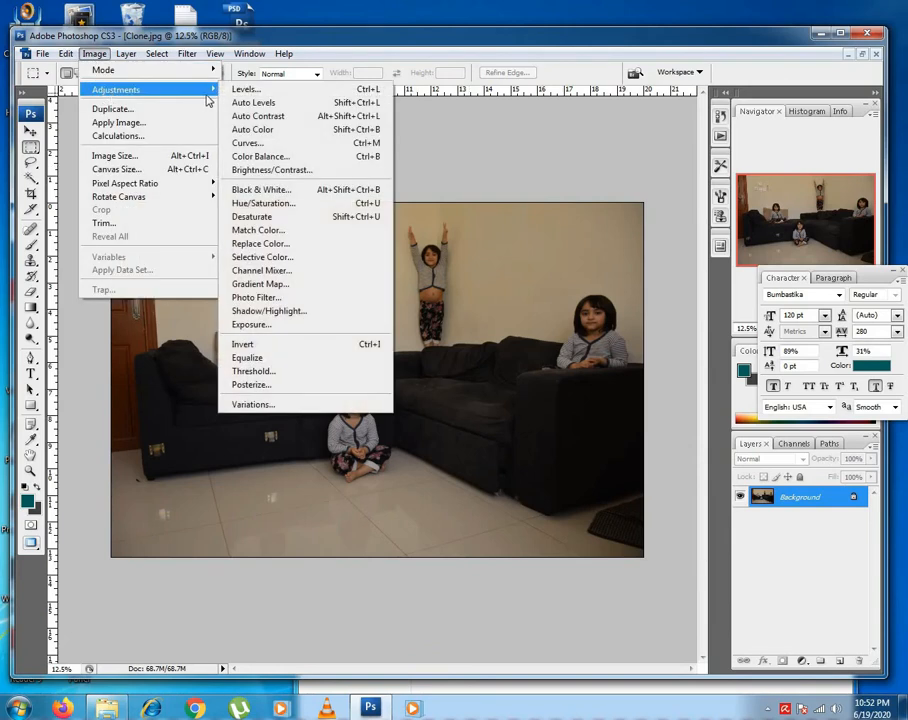
{"action": "left_click", "coordinate": [258, 146]}
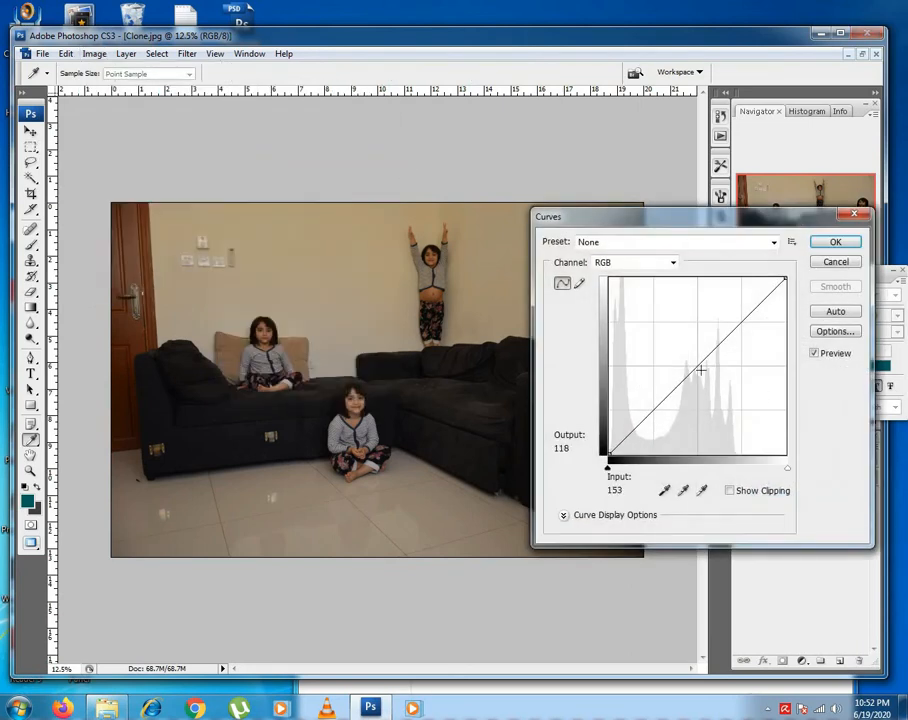
{"action": "left_click_drag", "start_coordinate": [691, 366], "coordinate": [677, 362]}
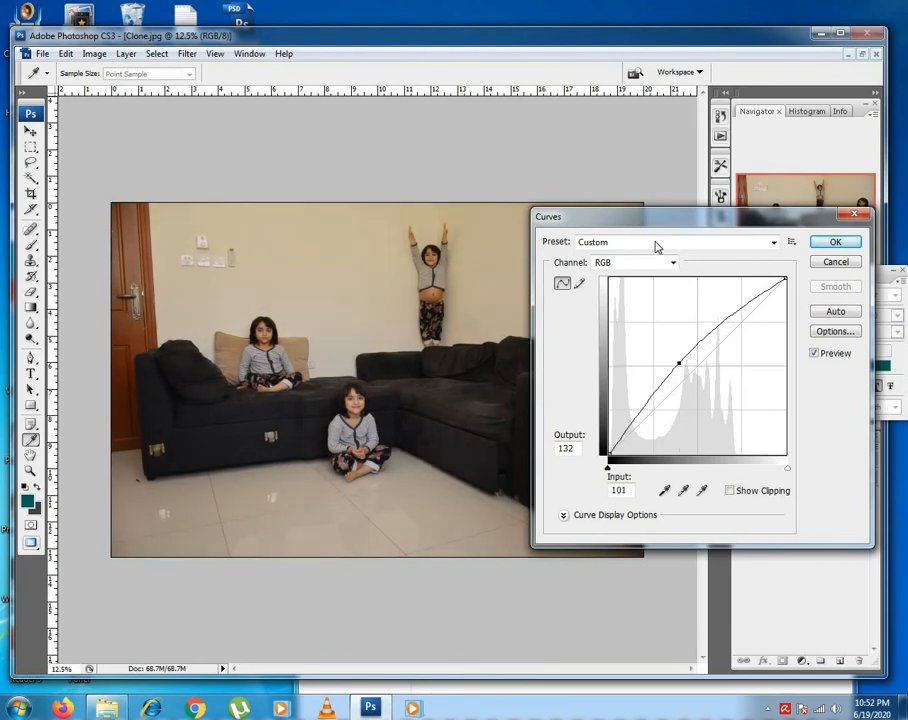
{"action": "left_click_drag", "start_coordinate": [655, 222], "coordinate": [650, 391]}
{"action": "left_click_drag", "start_coordinate": [543, 502], "coordinate": [601, 229]}
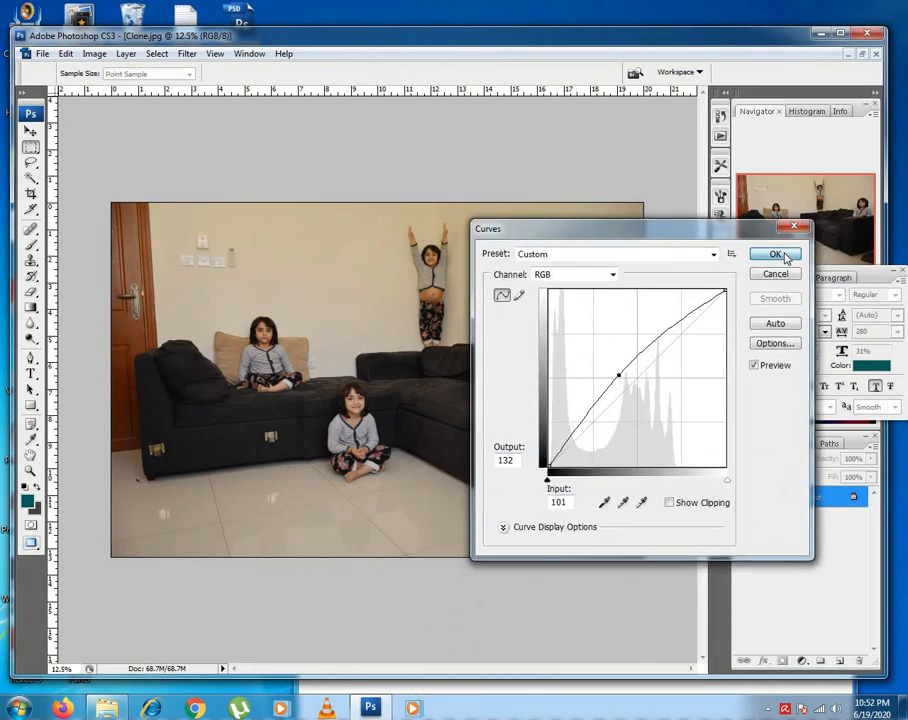
{"action": "left_click", "coordinate": [786, 257]}
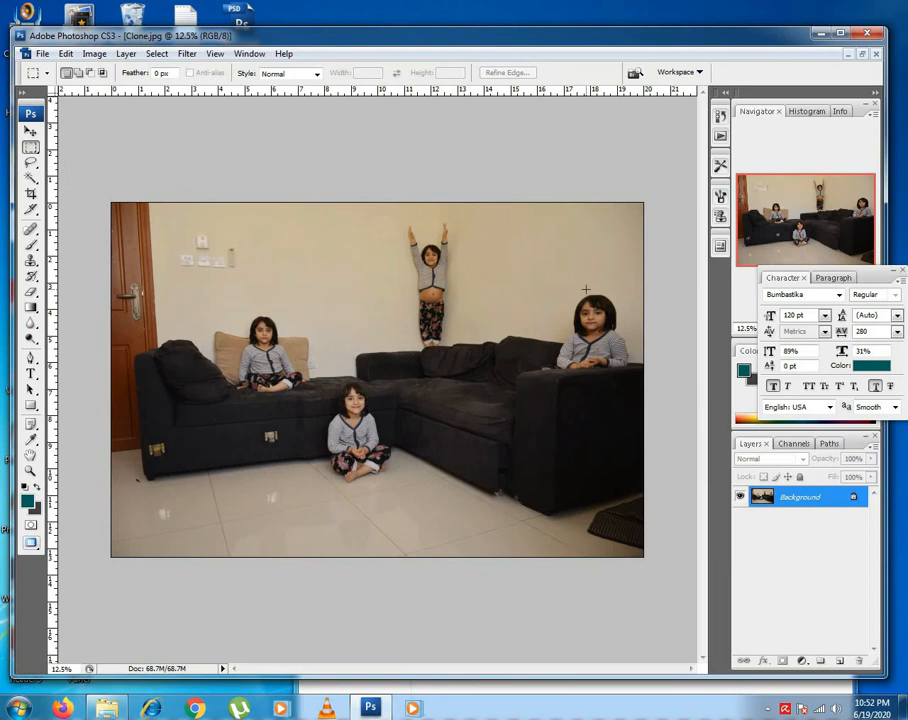
Save the brightened image to the Desktop as a JPEG named Clone, replacing the existing file.
{"action": "left_click", "coordinate": [43, 53]}
{"action": "left_click", "coordinate": [62, 230]}
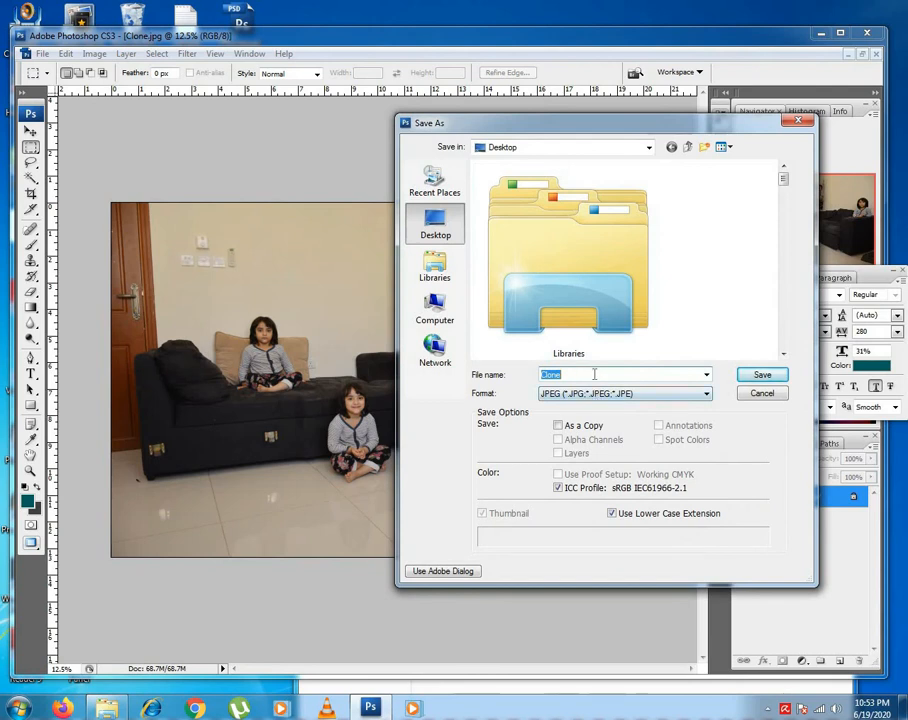
{"action": "left_click", "coordinate": [760, 375]}
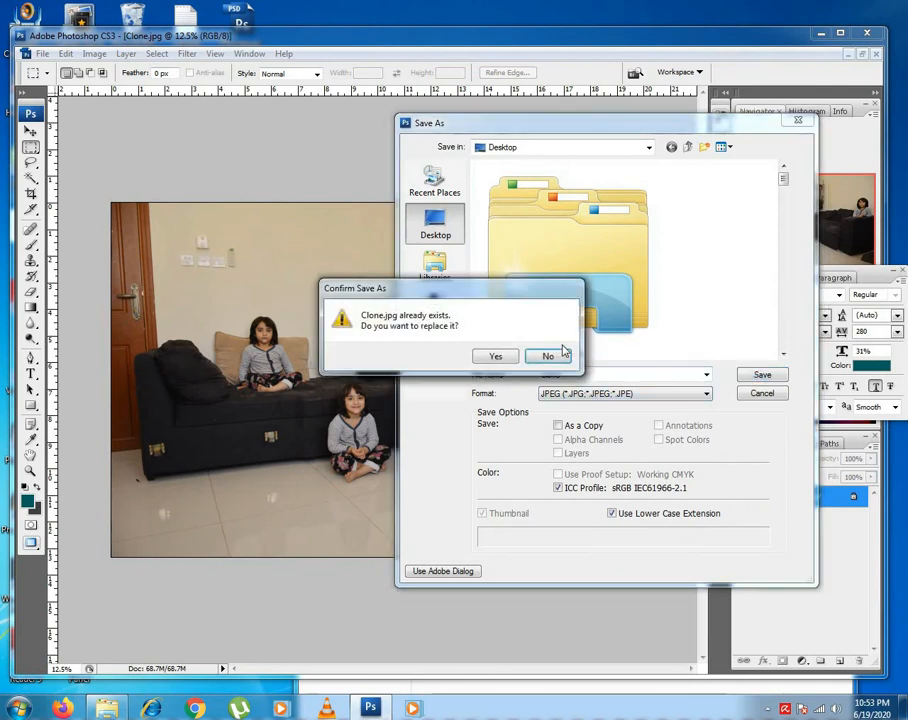
{"action": "left_click", "coordinate": [497, 356]}
{"action": "left_click", "coordinate": [535, 188]}
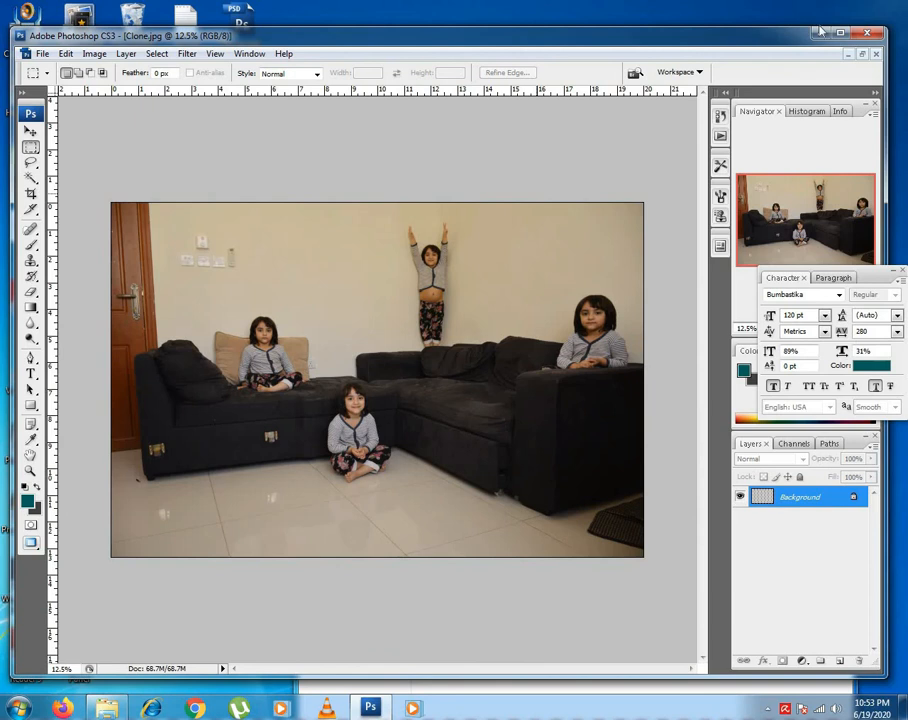
View the saved Clone image from the desktop in Windows Photo Viewer, then close it.
{"action": "left_click", "coordinate": [818, 32]}
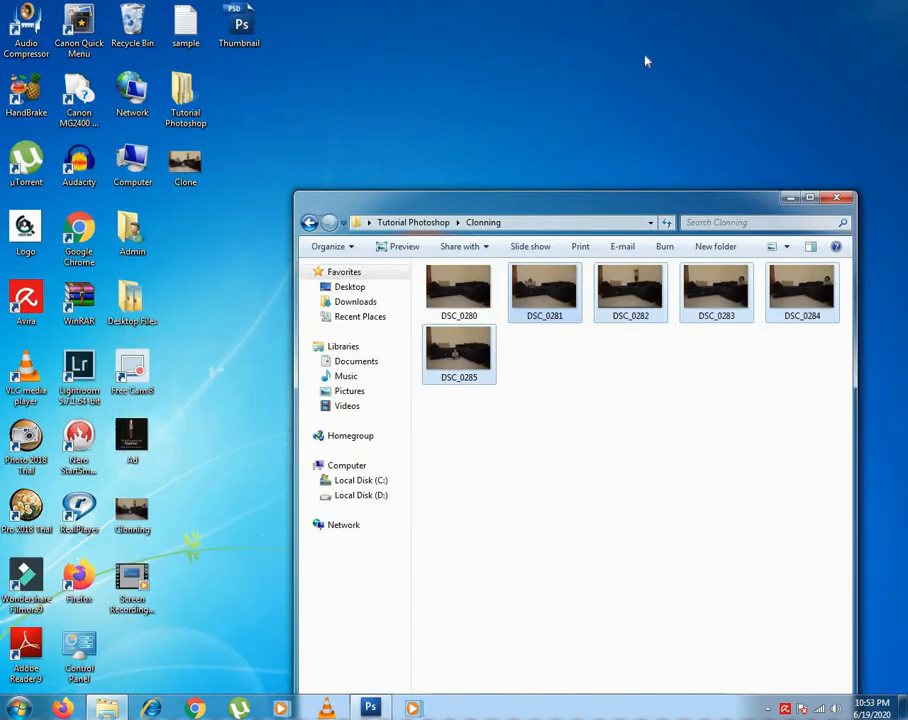
{"action": "double_click", "coordinate": [188, 168]}
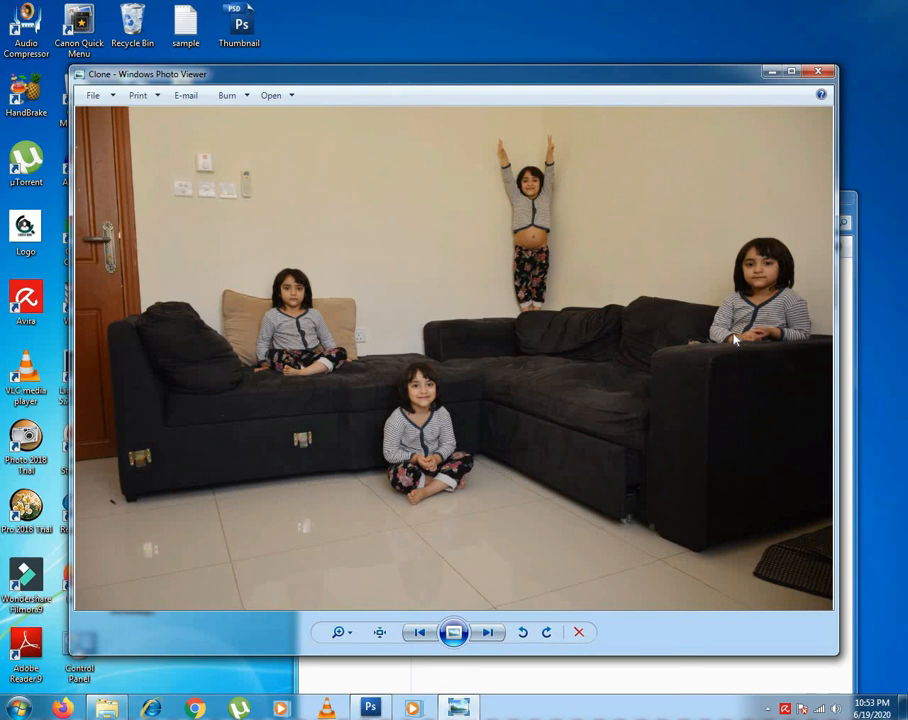
{"action": "left_click", "coordinate": [818, 71]}
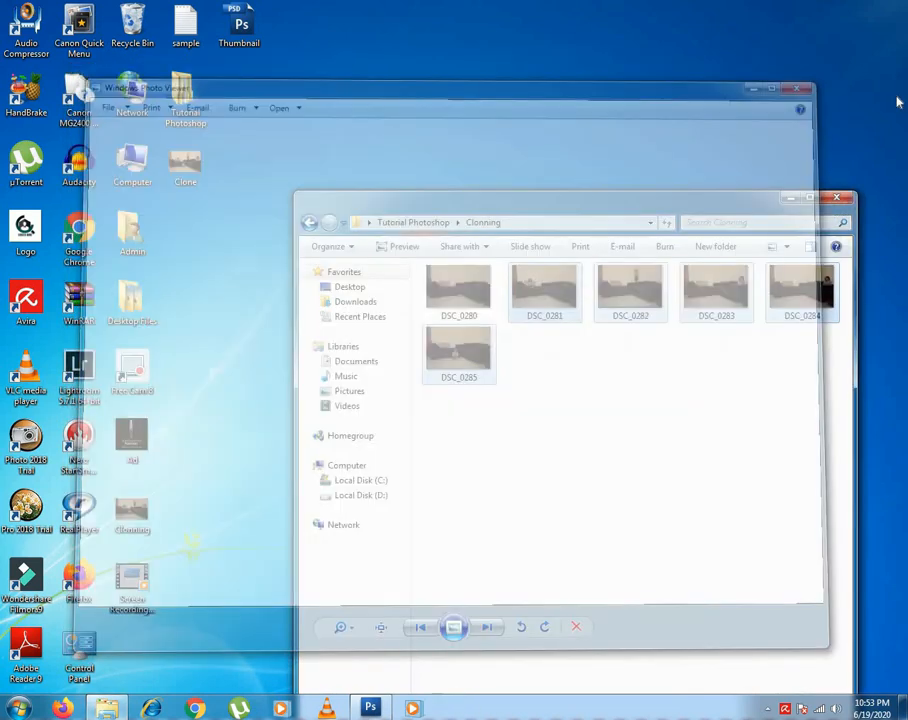